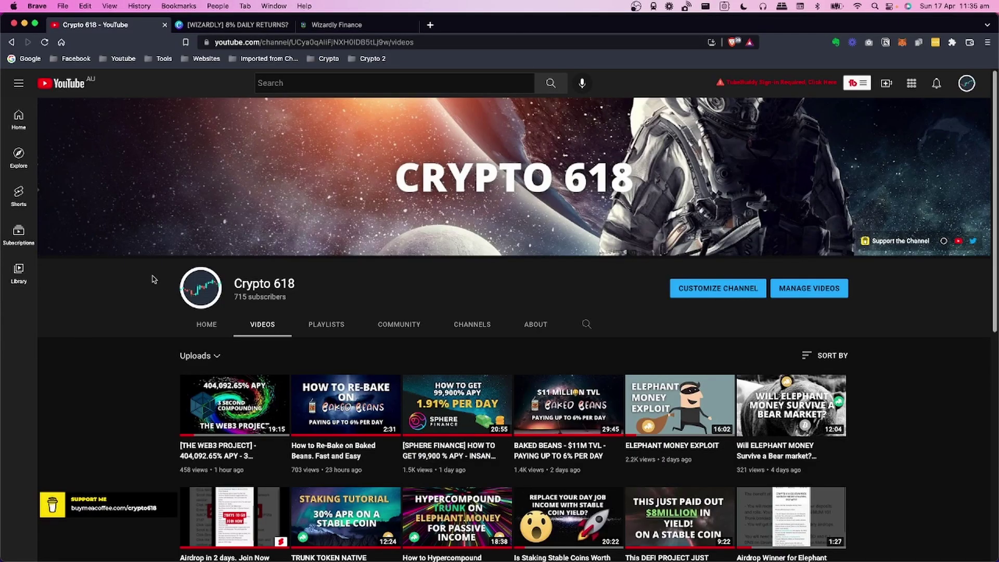
Glance at the Wizardly slide, then go back to the Crypto 618 channel's Videos page.
left_click(253, 25)
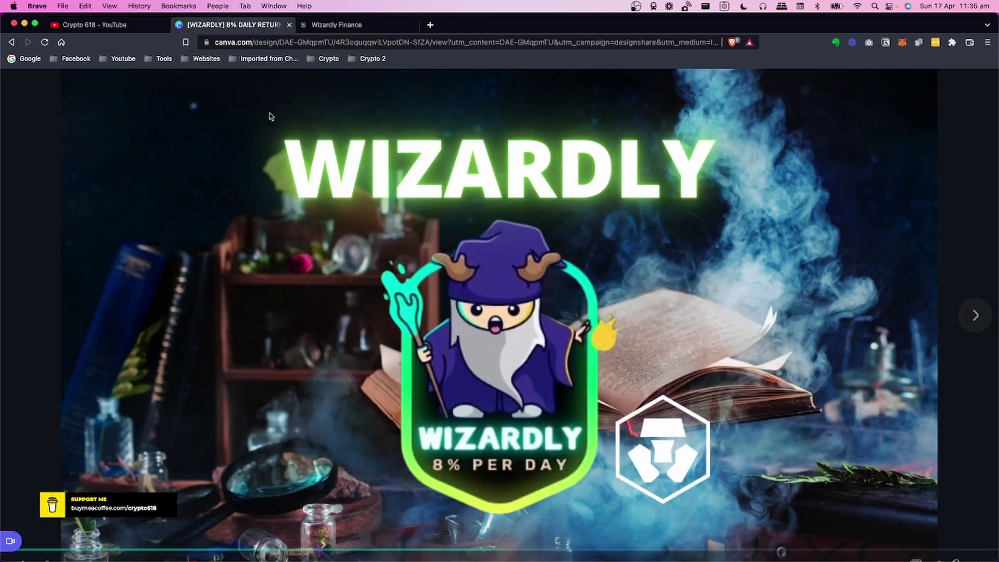
left_click(121, 24)
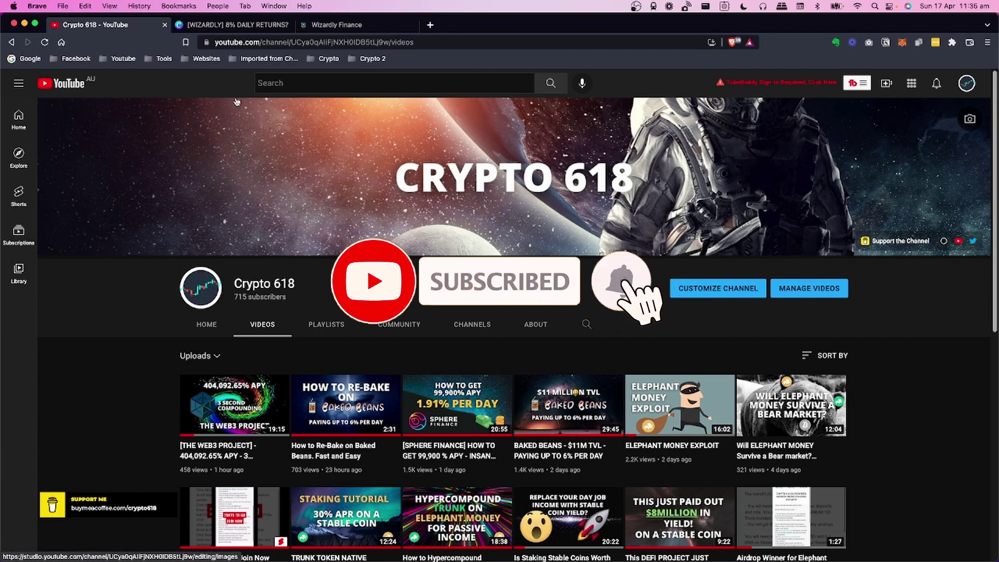
Advance the Wizardly presentation to KEY POINTS, then bring up the dashboard showing 8% daily returns and 2,920% APR.
left_click(359, 27)
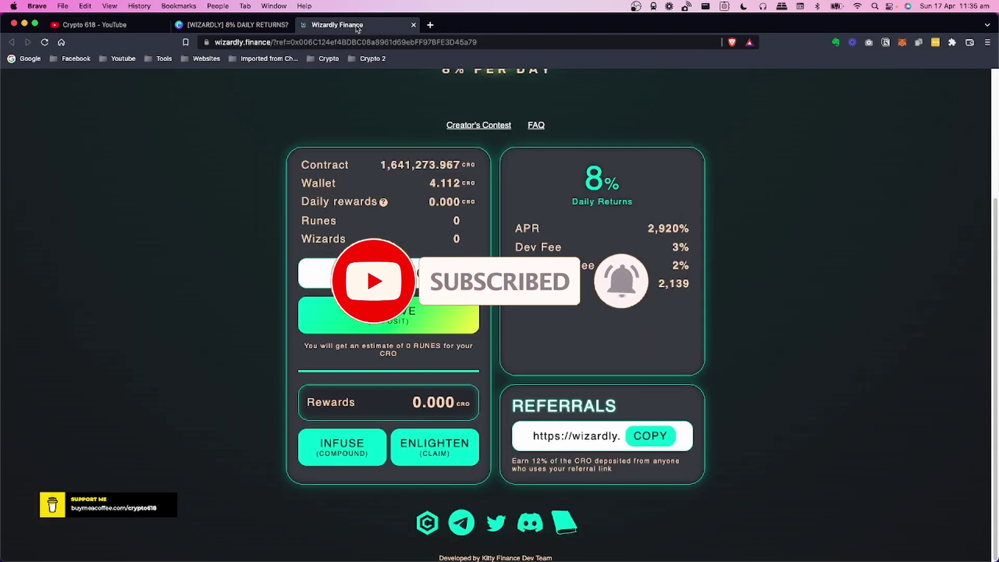
left_click(272, 26)
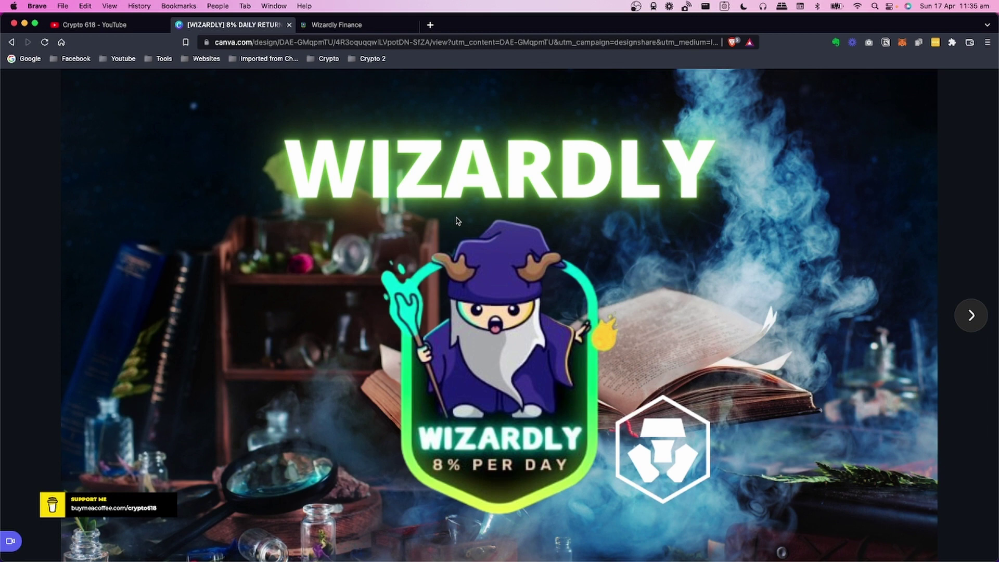
key("Right")
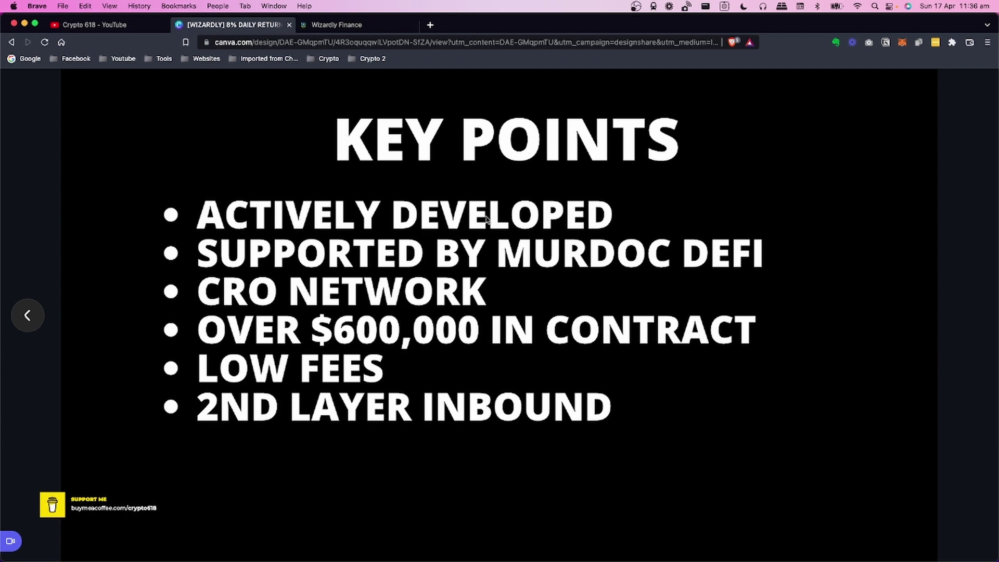
left_click(381, 27)
Scroll through the stats (4.112 CRO wallet, 0 runes, 0.000 rewards), then return to the KEY POINTS slide.
scroll(287, 220, "up", 3)
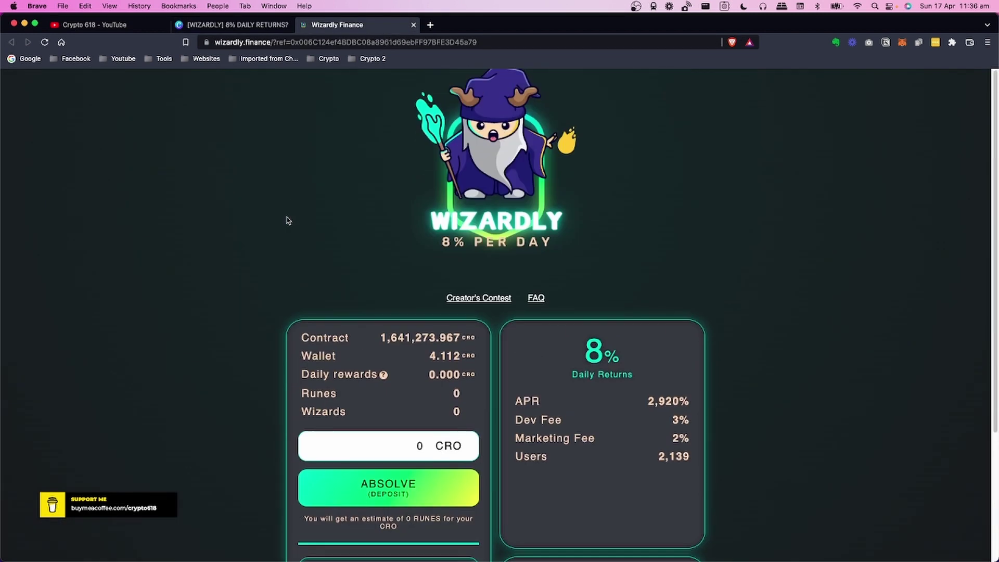
scroll(275, 237, "down", 2)
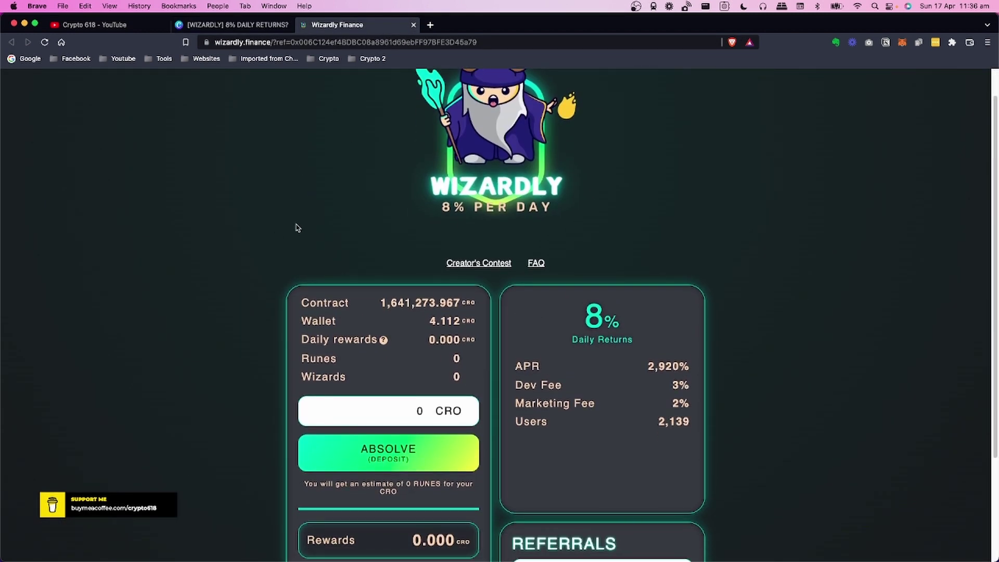
scroll(295, 230, "down", 1)
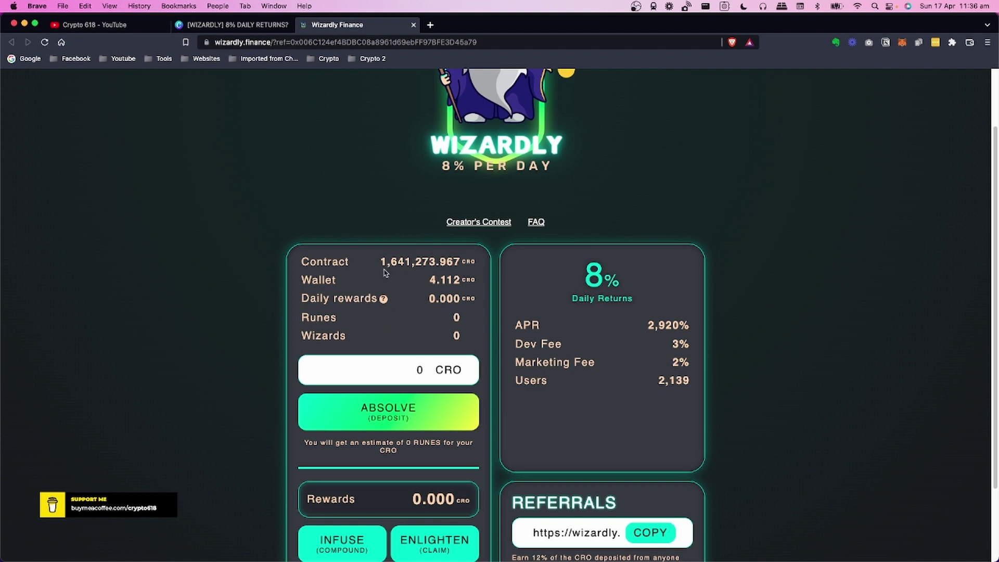
scroll(387, 274, "down", 1)
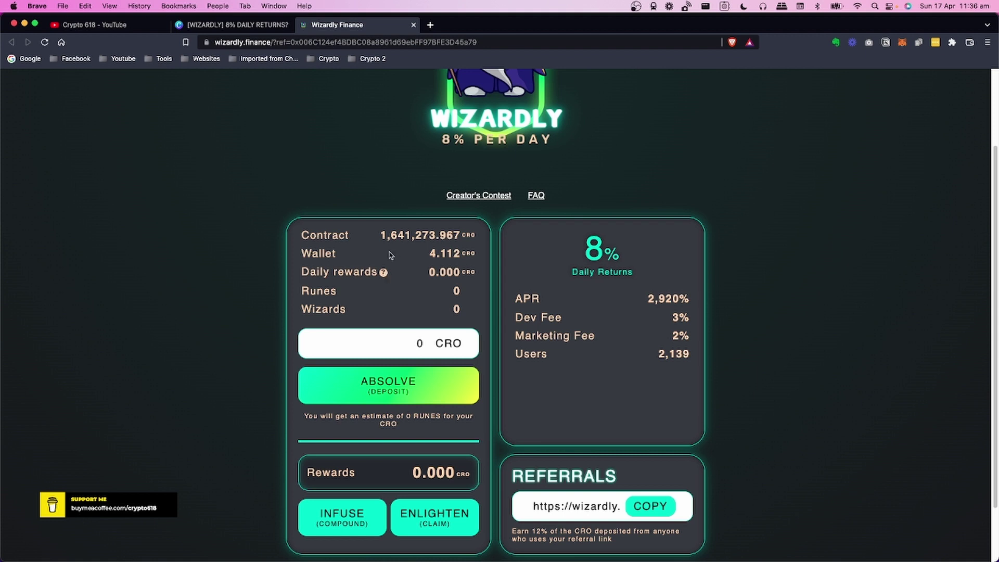
scroll(383, 257, "down", 1)
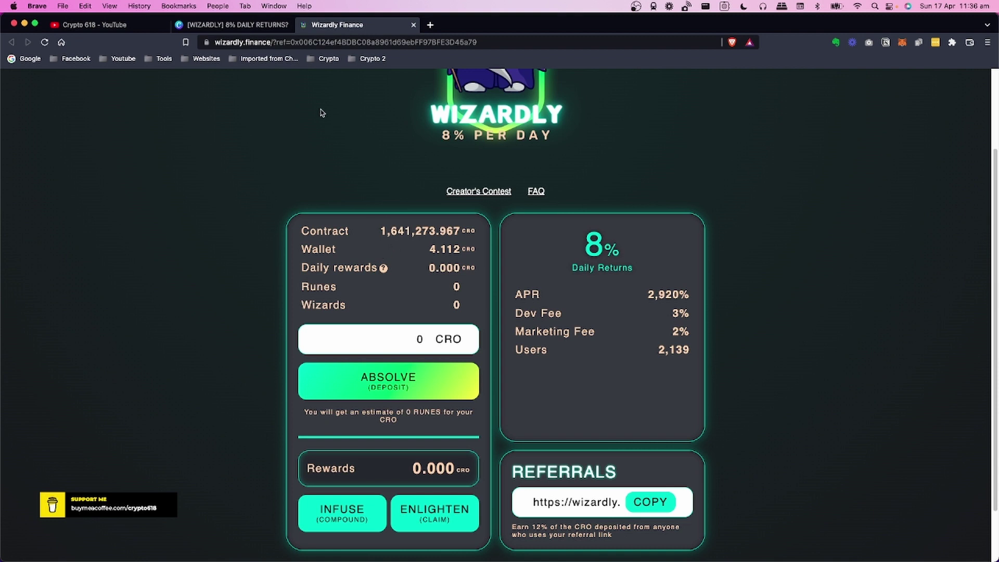
left_click(269, 25)
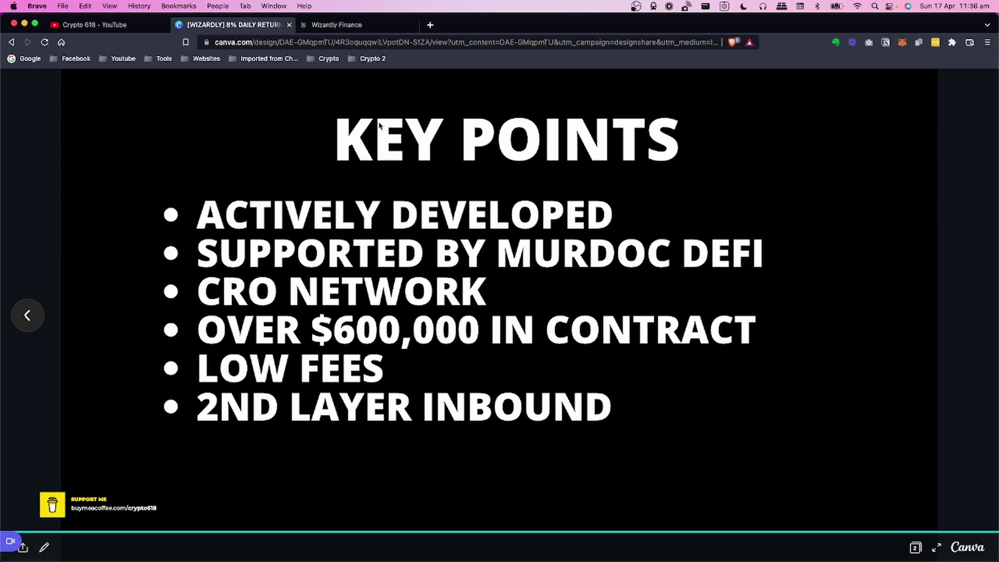
Return to the Wizardly Finance dashboard showing the 1,641,273.967 CRO contract balance.
left_click(398, 27)
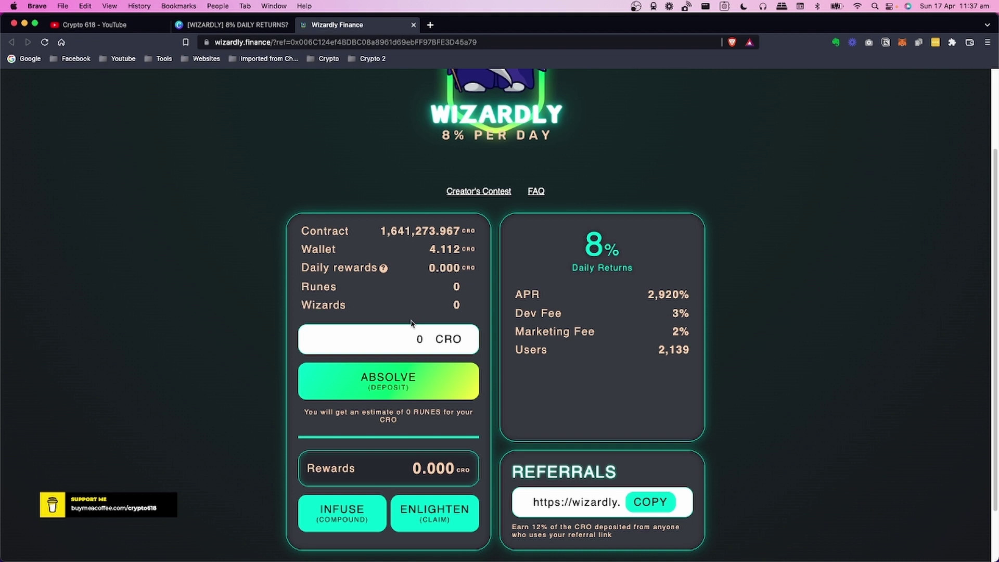
Replace the 0 deposit amount with 1 CRO for a 446,839 RUNES estimate, then show KEY POINTS.
scroll(417, 328, "down", 2)
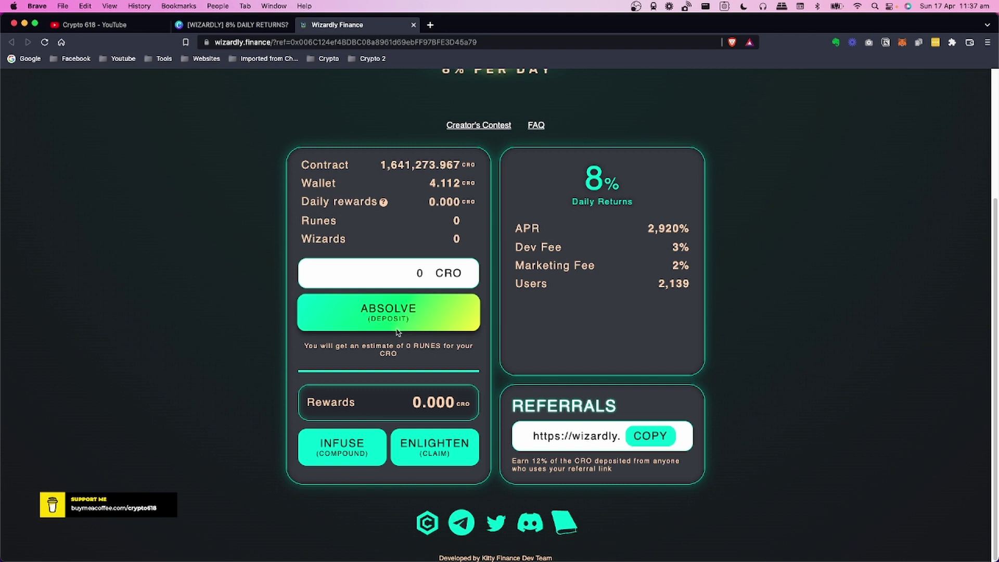
left_click(412, 282)
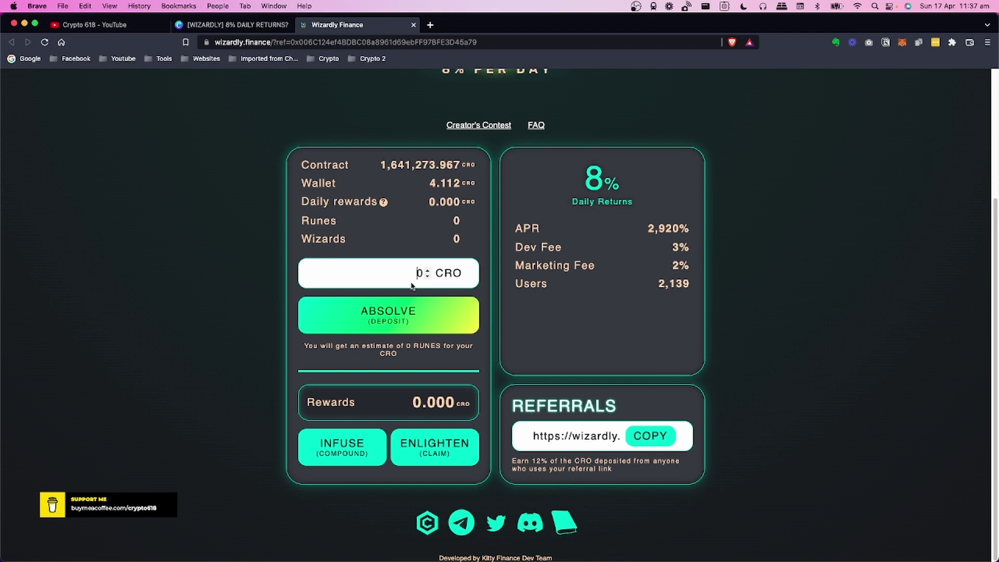
key("Delete")
type("1")
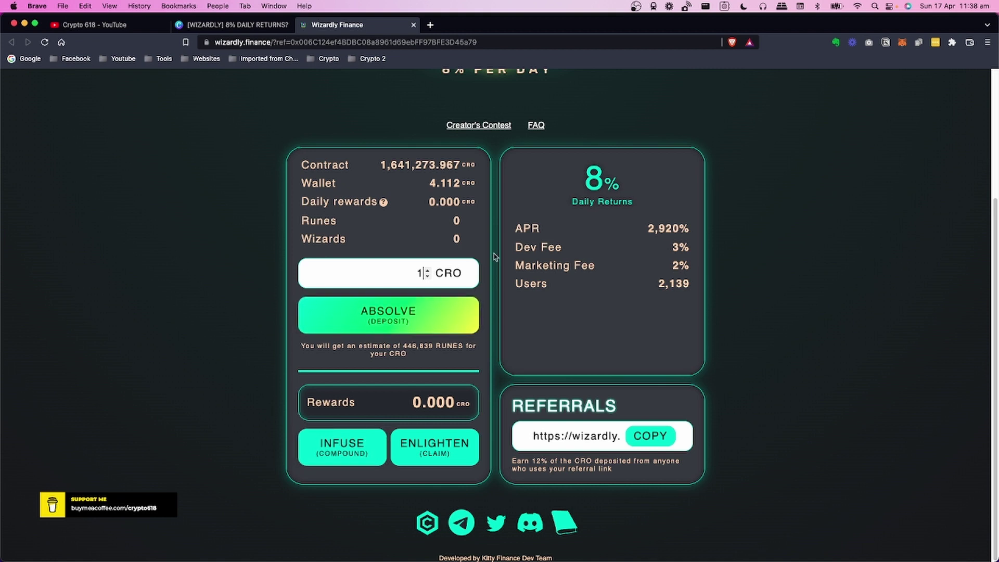
scroll(505, 208, "up", 1)
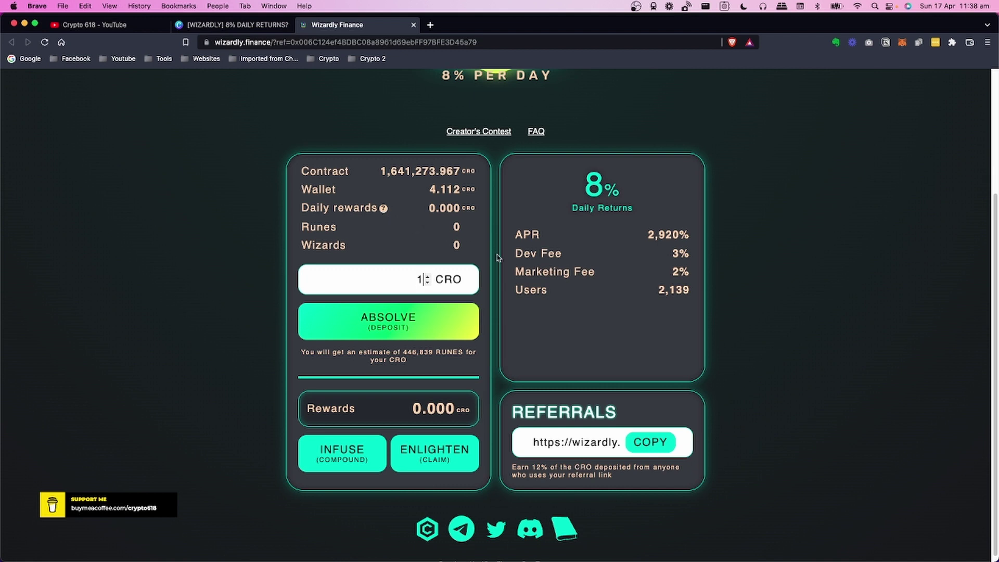
scroll(497, 257, "down", 1)
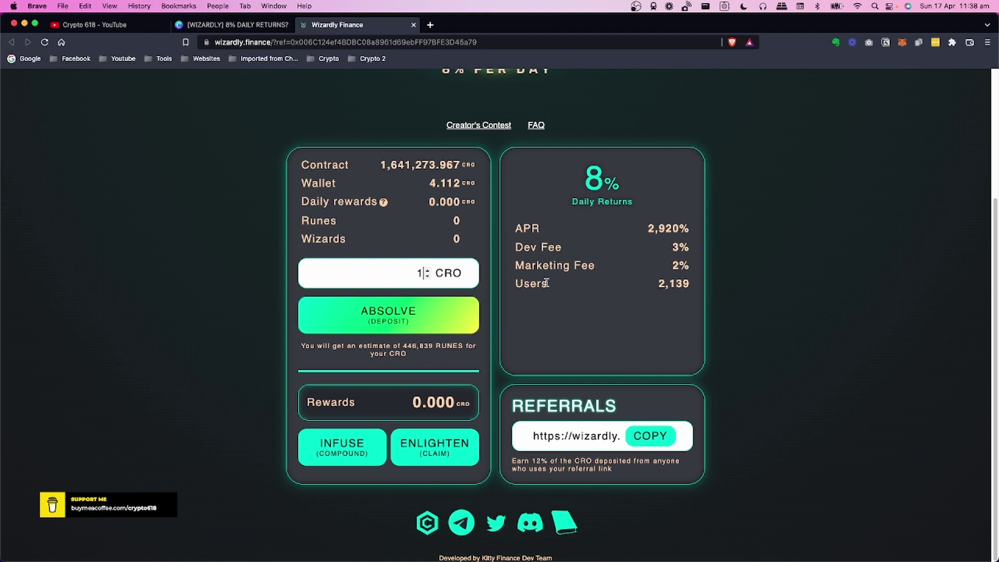
left_click(253, 28)
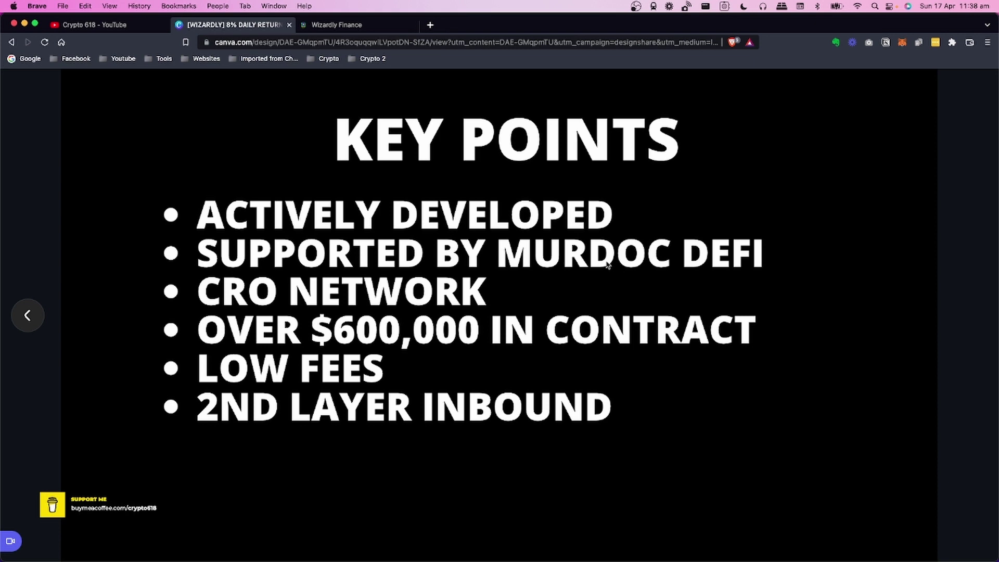
Bring back the Wizardly Finance dashboard with 1 CRO entered and 446,839 RUNES estimated.
left_click(380, 28)
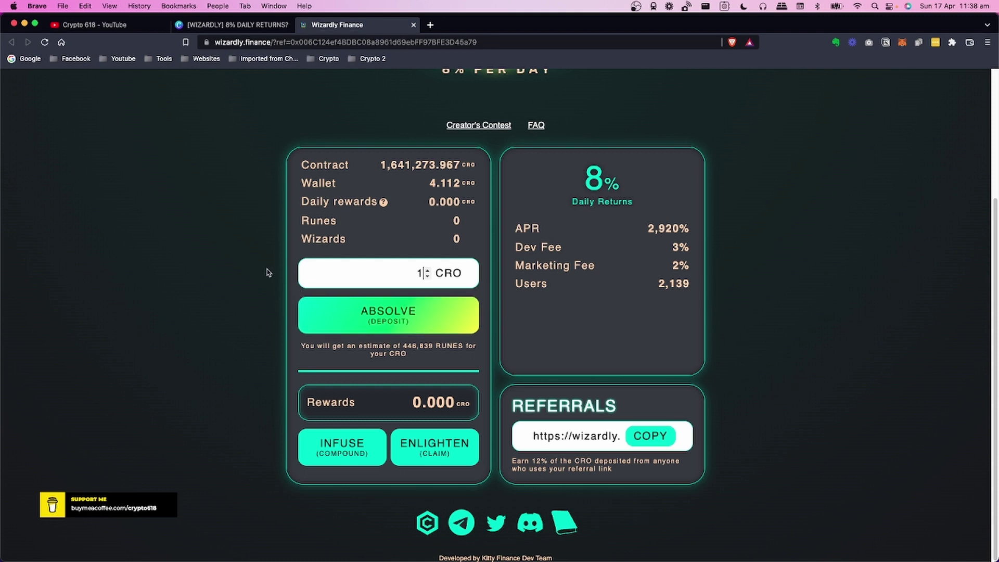
Scroll up and down the dashboard with 1 CRO entered, then return to the KEY POINTS slide.
scroll(267, 274, "up", 3)
scroll(266, 274, "down", 3)
scroll(255, 225, "up", 4)
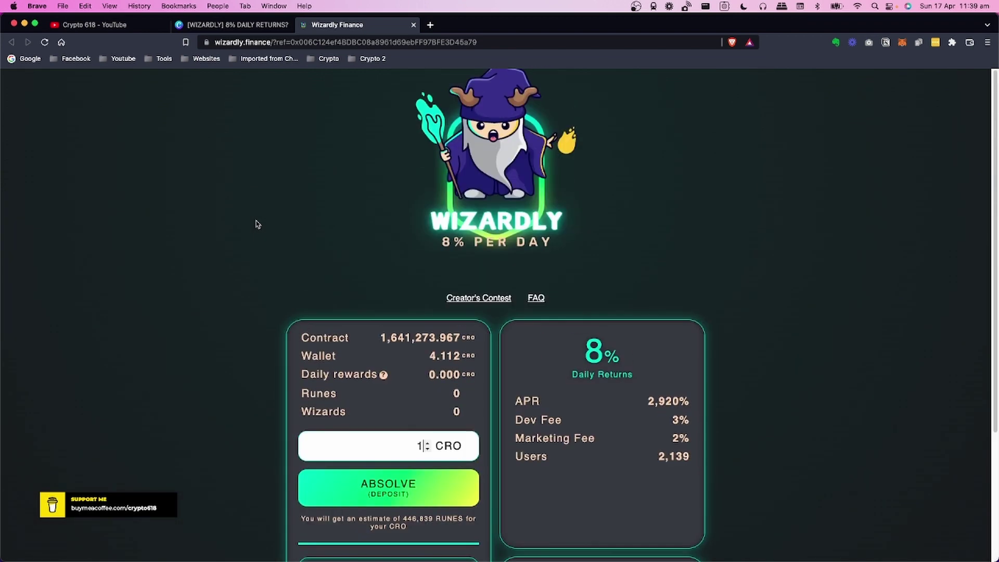
scroll(255, 224, "down", 4)
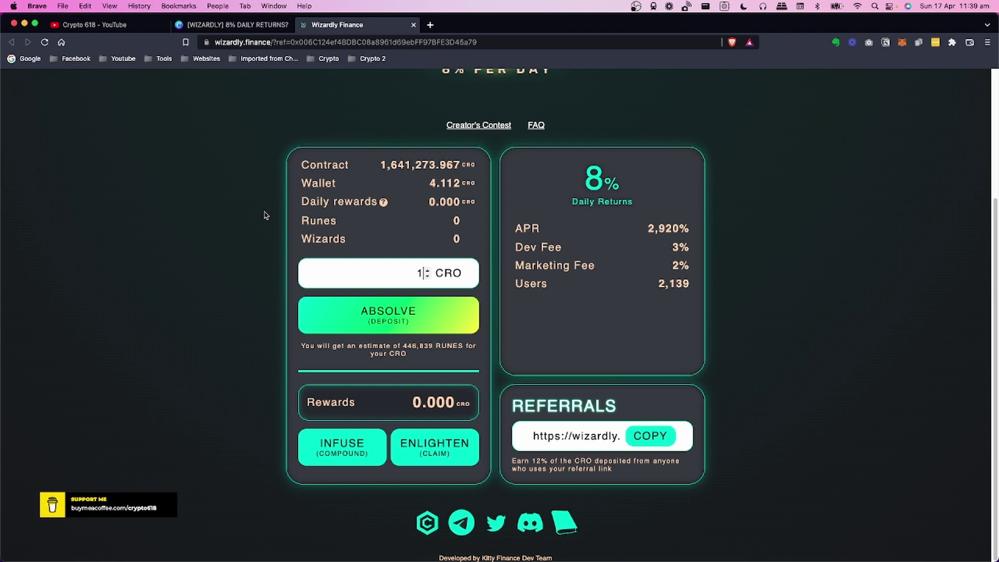
scroll(266, 215, "up", 1)
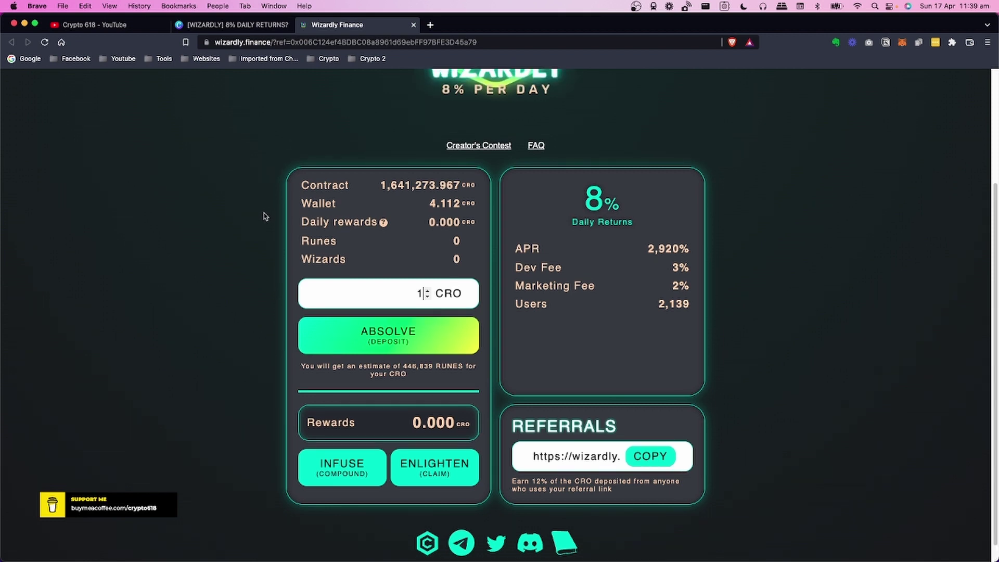
scroll(267, 214, "up", 1)
scroll(267, 213, "up", 1)
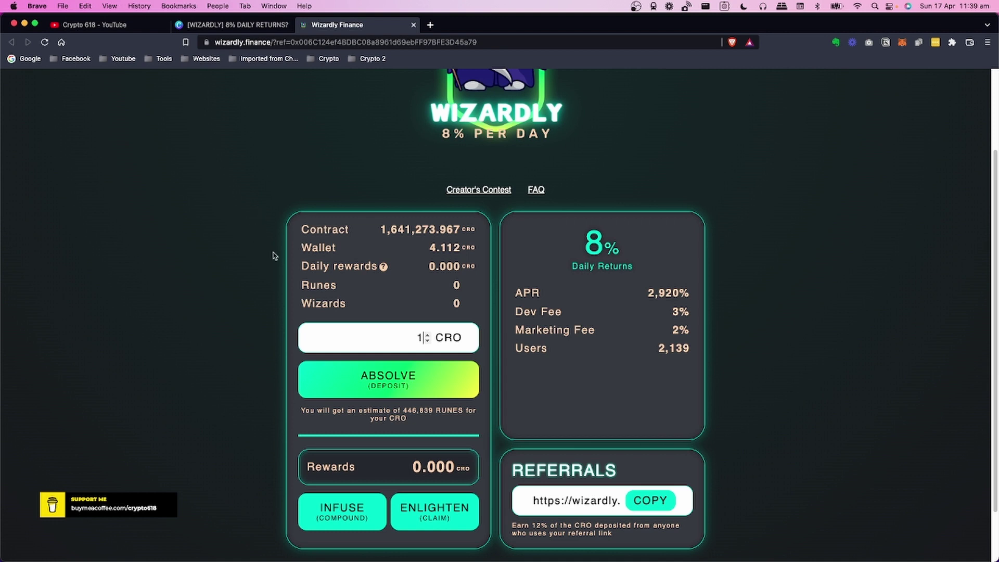
scroll(263, 267, "down", 2)
scroll(264, 266, "down", 1)
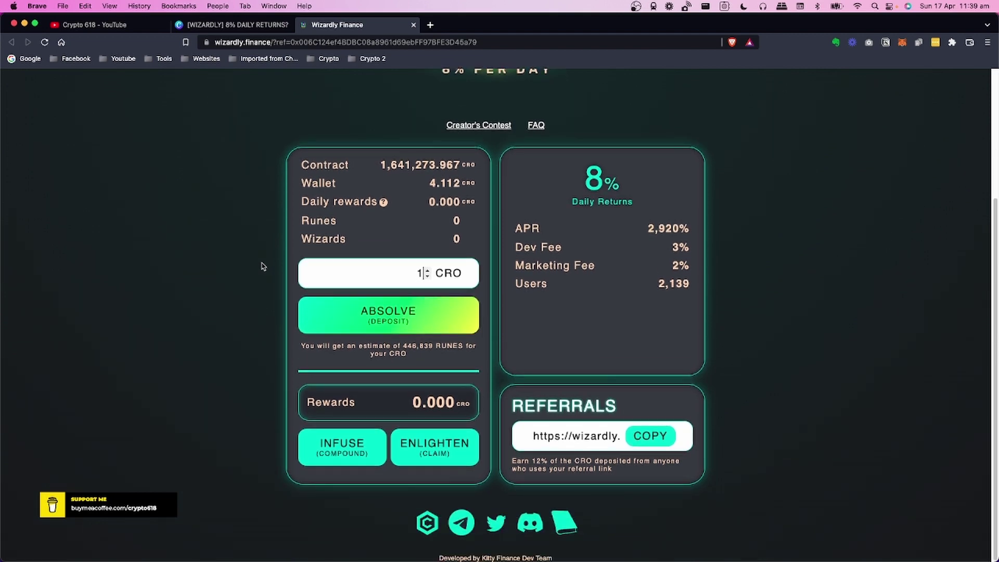
left_click(263, 30)
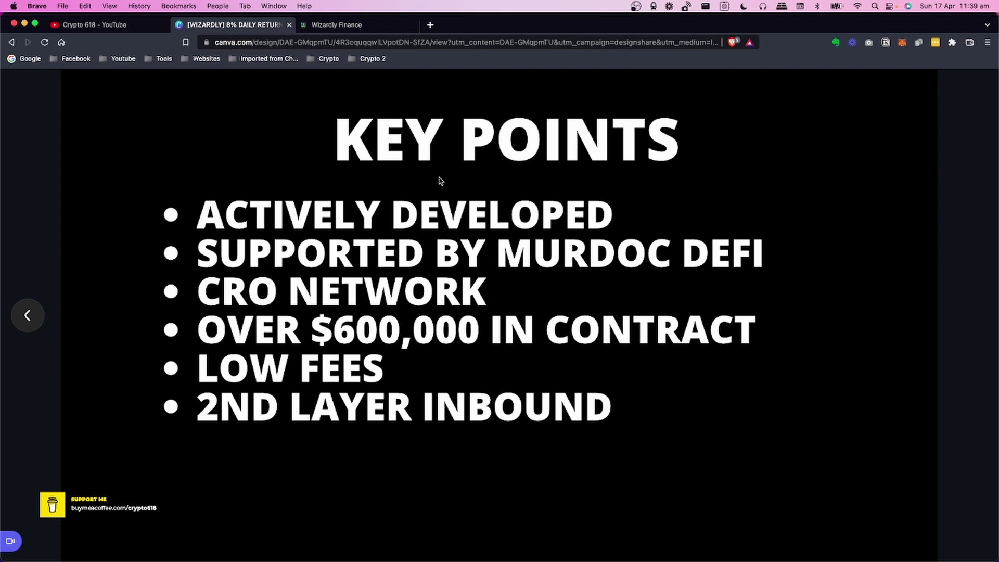
Look up Cronos (CRO) on CoinGecko in a new tab, priced at $0.409, then show KEY POINTS.
left_click(431, 25)
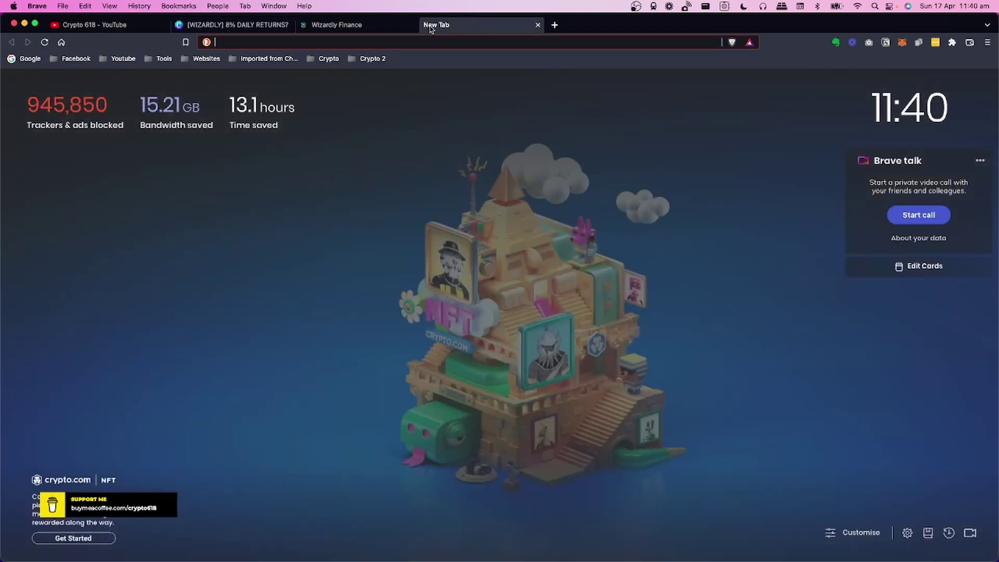
type("coin")
key("Return")
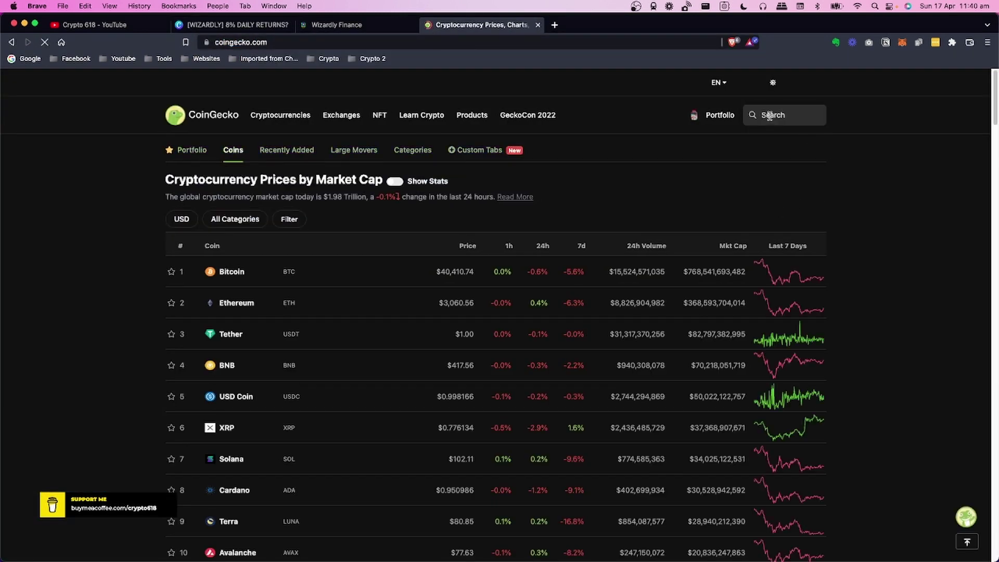
left_click(768, 115)
type("cro")
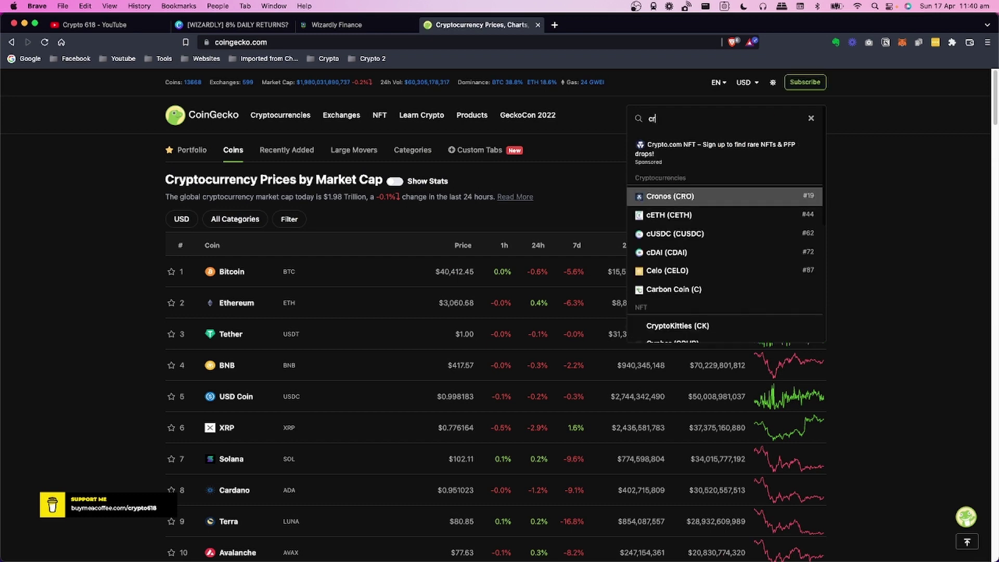
left_click(700, 196)
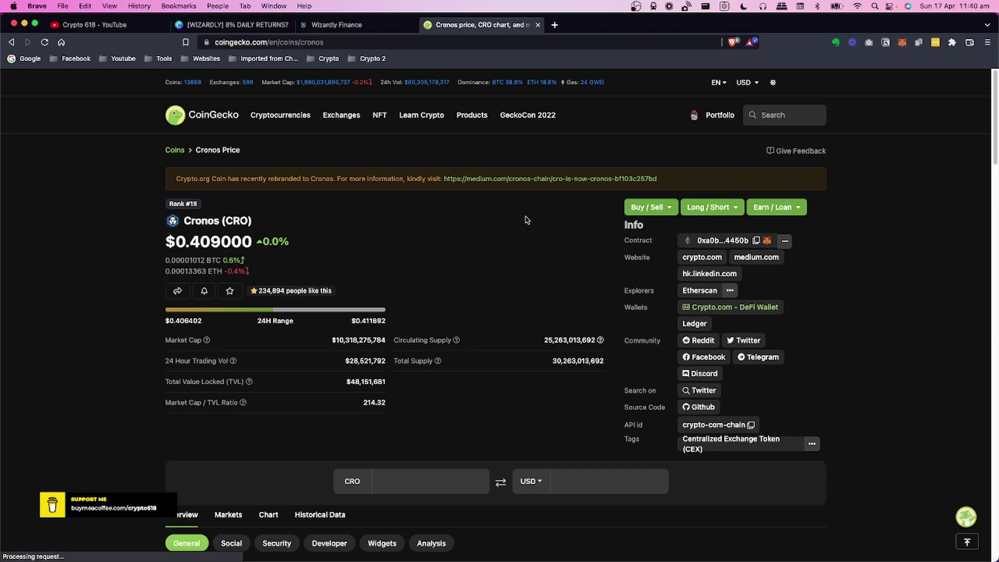
scroll(405, 231, "down", 1)
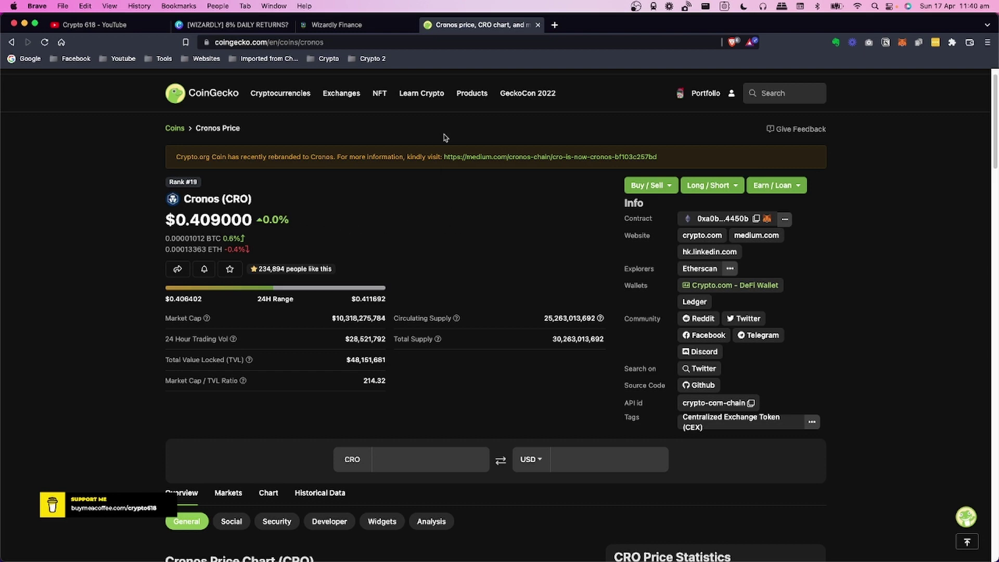
left_click(255, 26)
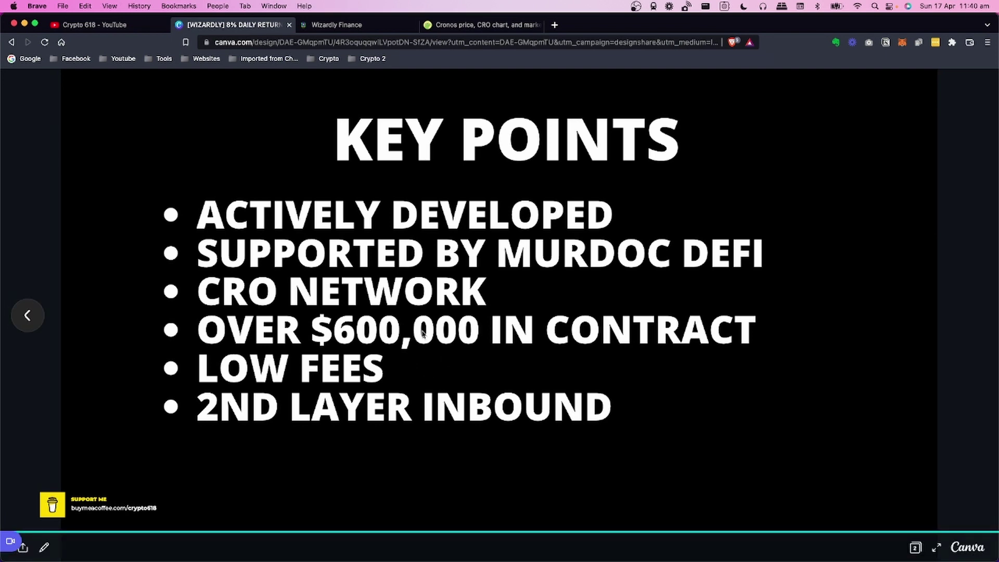
From the Wizardly Finance page footer, open the contract's verified Solidity source on Cronoscan.
left_click(333, 25)
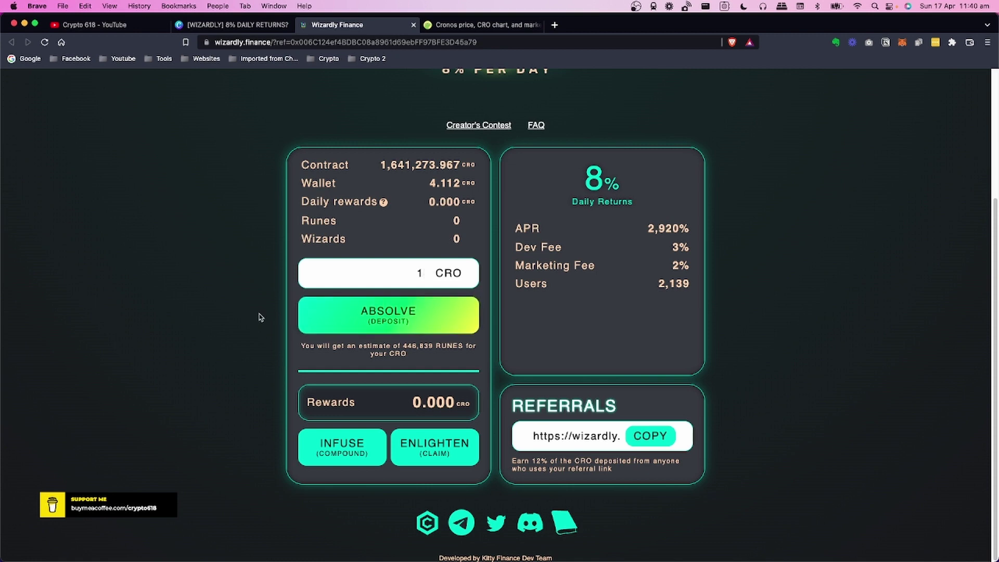
left_click(427, 524)
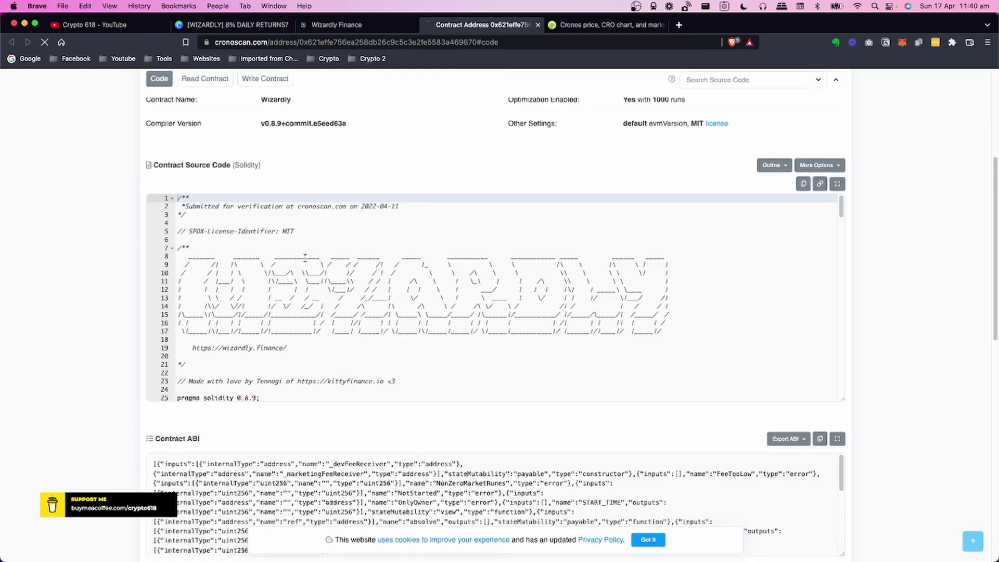
Highlight the contract's CRO balance and its $671,286.96 CRO value on Cronoscan.
scroll(198, 263, "up", 5)
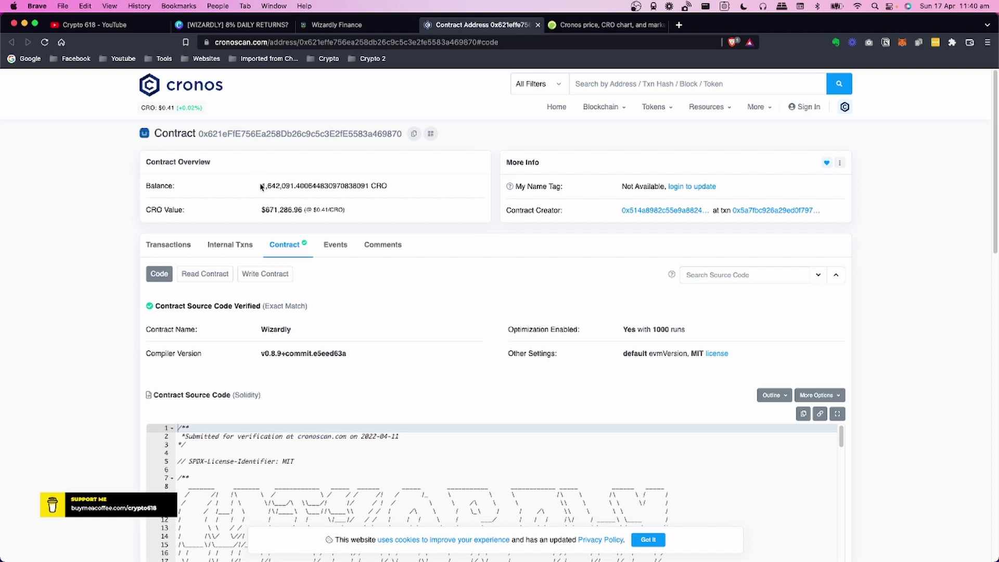
left_click_drag(261, 186, 286, 188)
left_click_drag(261, 211, 301, 211)
scroll(133, 255, "down", 1)
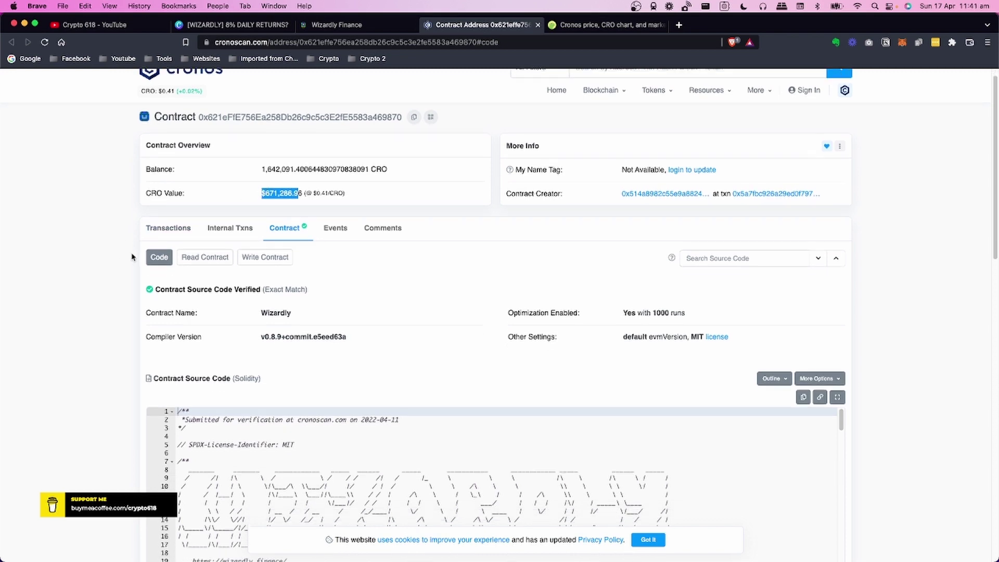
Browse the contract's latest transactions, then return to the KEY POINTS slide.
left_click(167, 228)
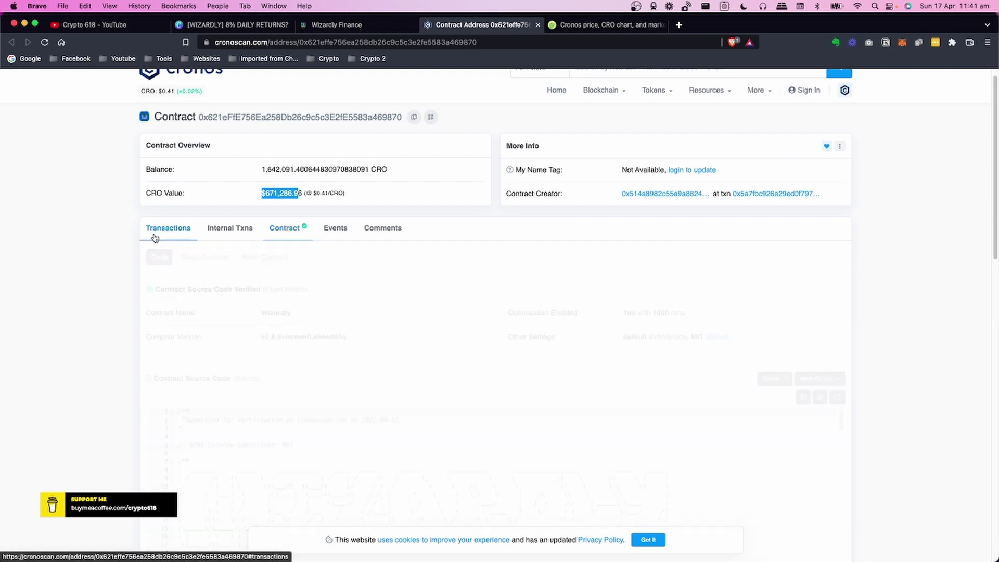
scroll(111, 252, "down", 1)
scroll(110, 251, "down", 1)
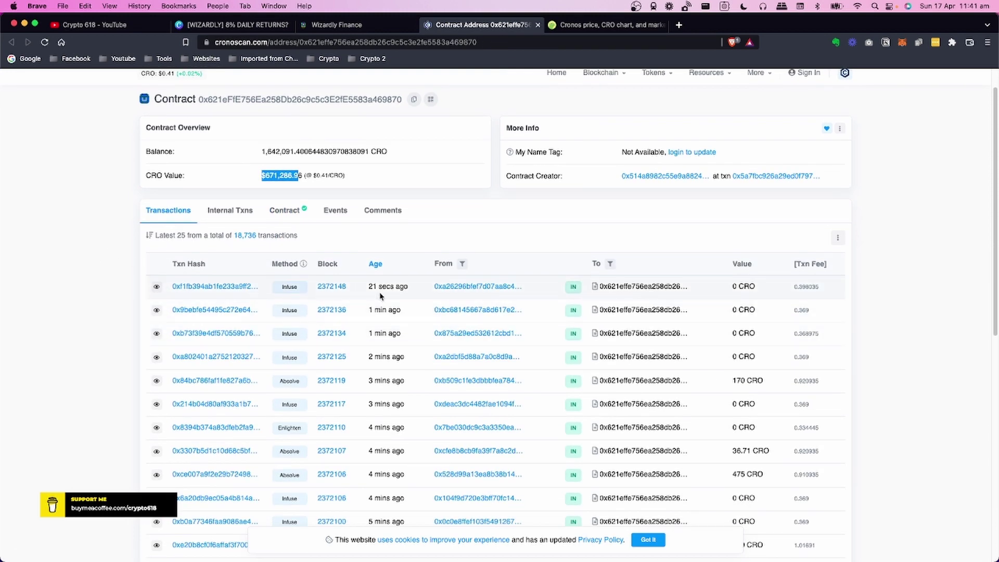
scroll(391, 371, "down", 2)
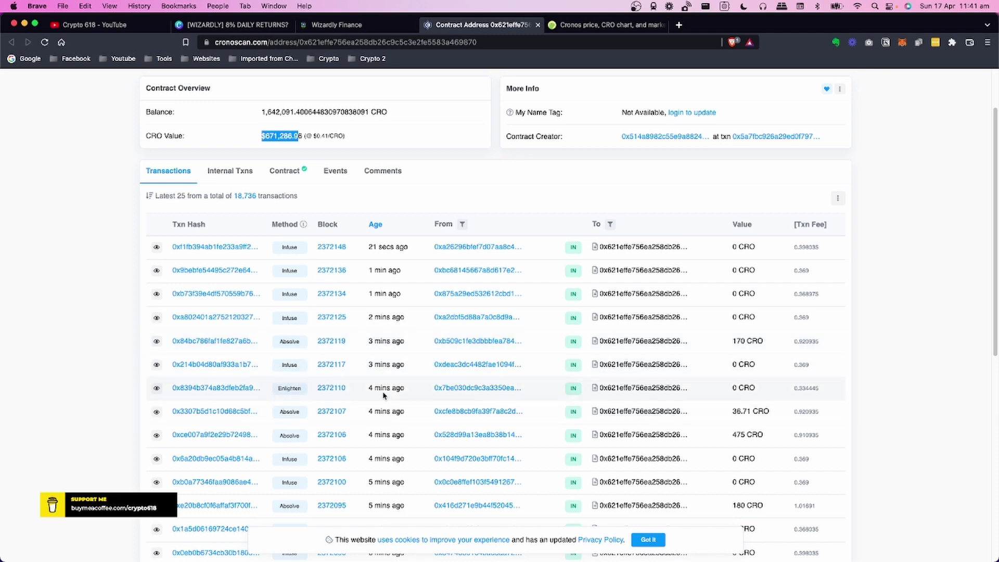
scroll(384, 396, "down", 3)
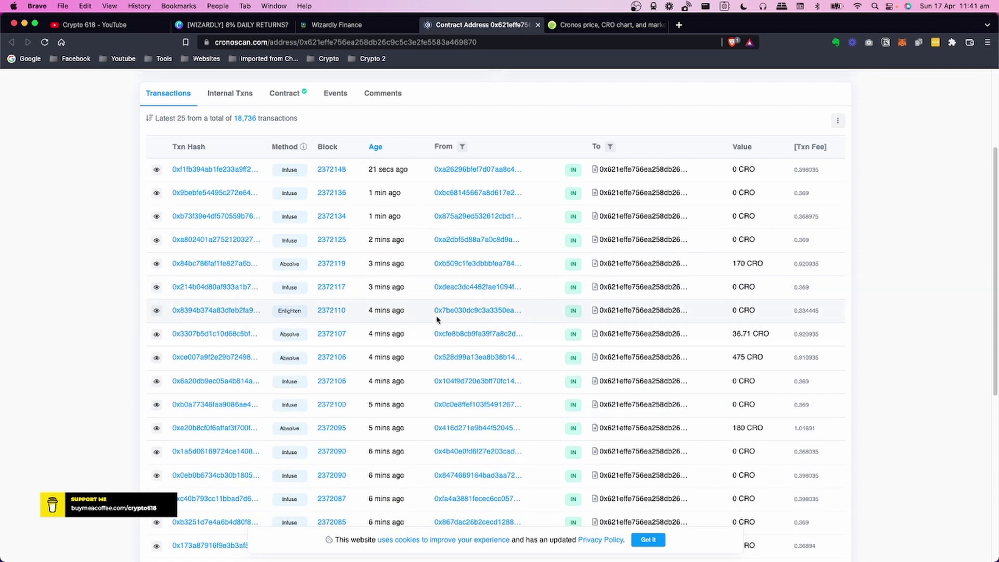
scroll(436, 317, "up", 5)
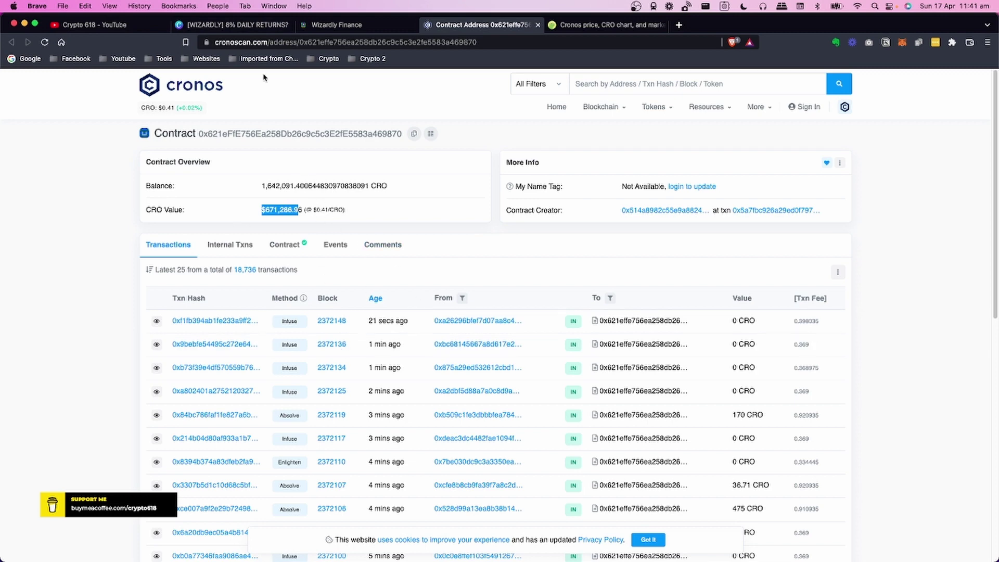
left_click(233, 28)
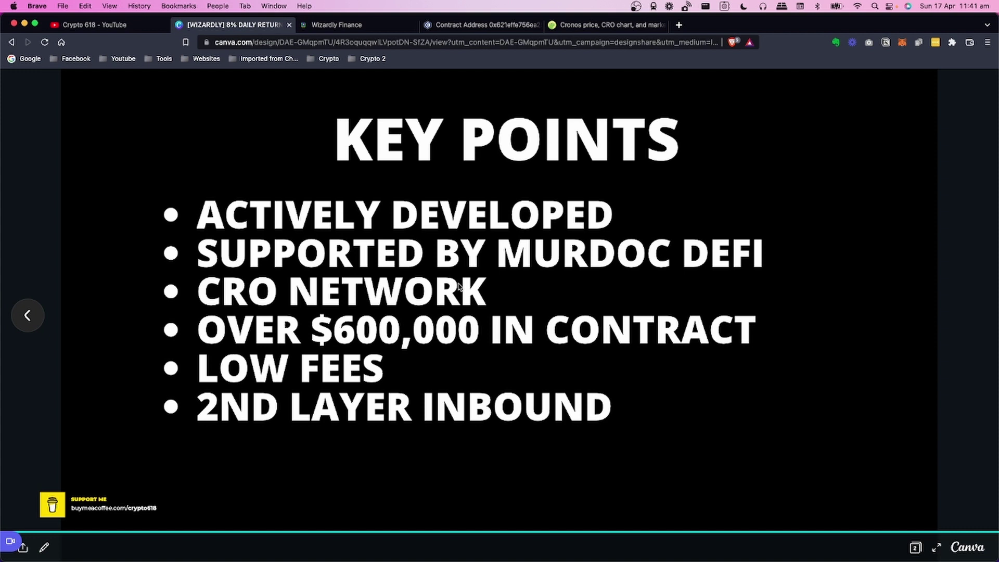
Switch back to the Wizardly Finance tab and scroll over its balance, returns and referrals panels.
left_click(390, 29)
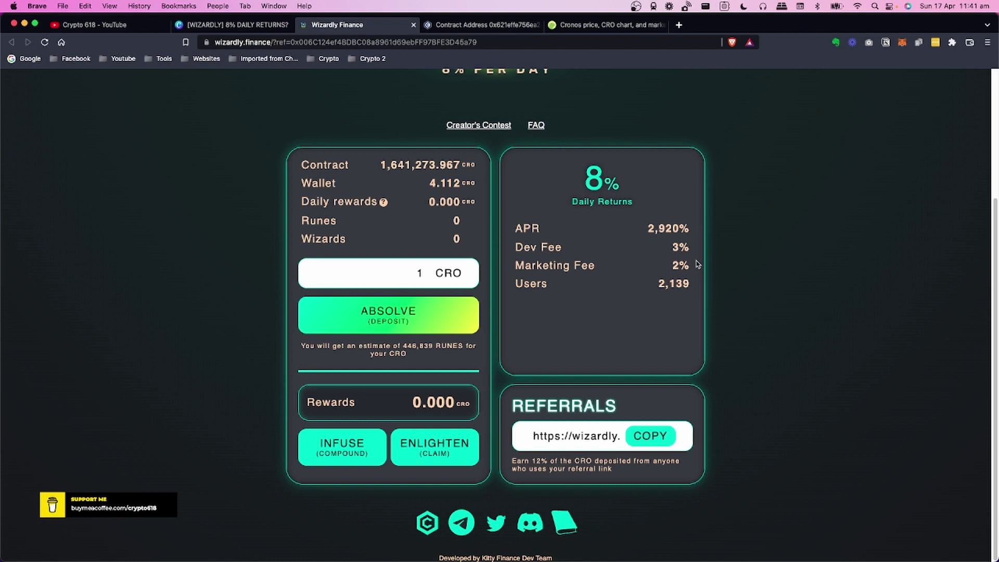
scroll(696, 260, "up", 1)
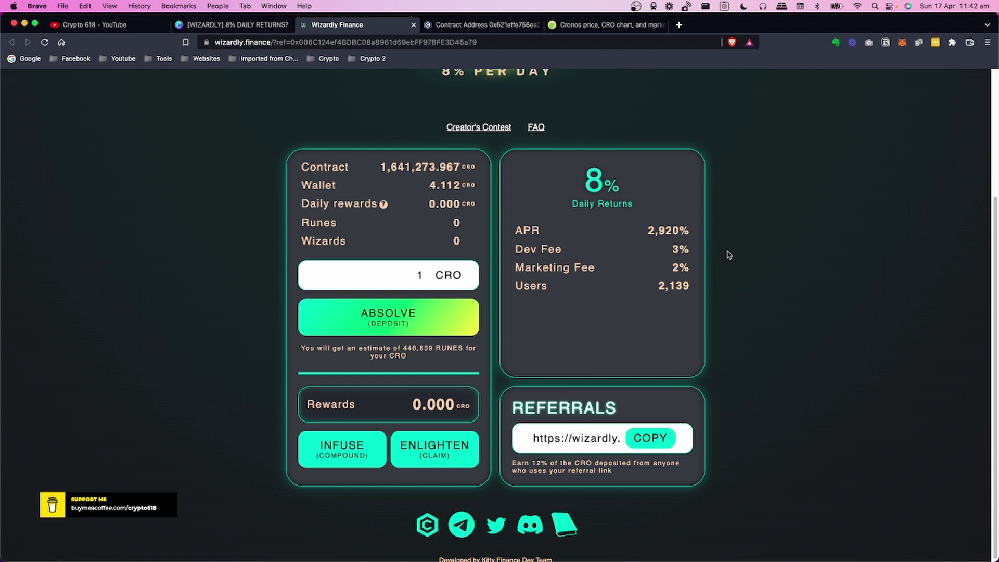
scroll(720, 262, "down", 1)
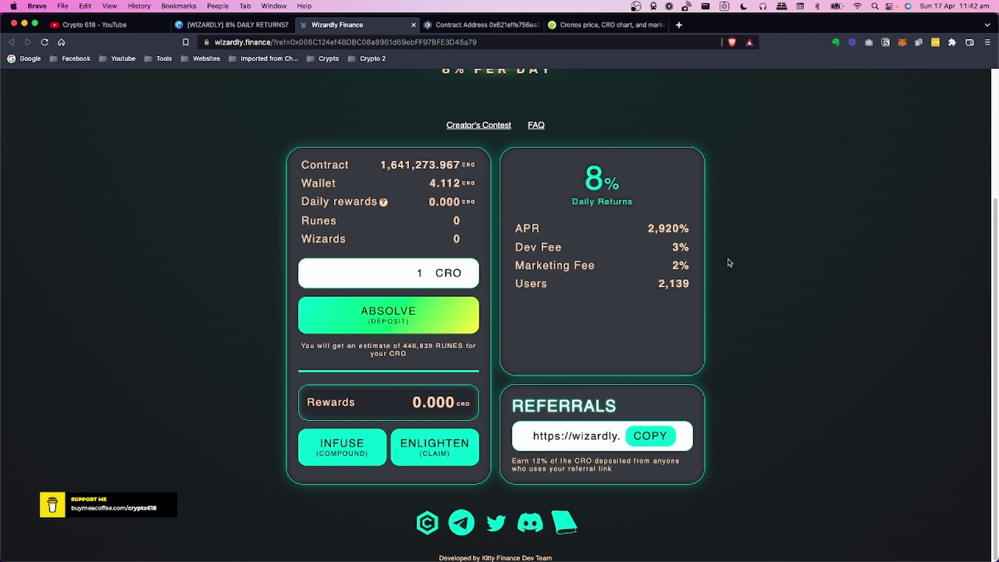
left_click(267, 27)
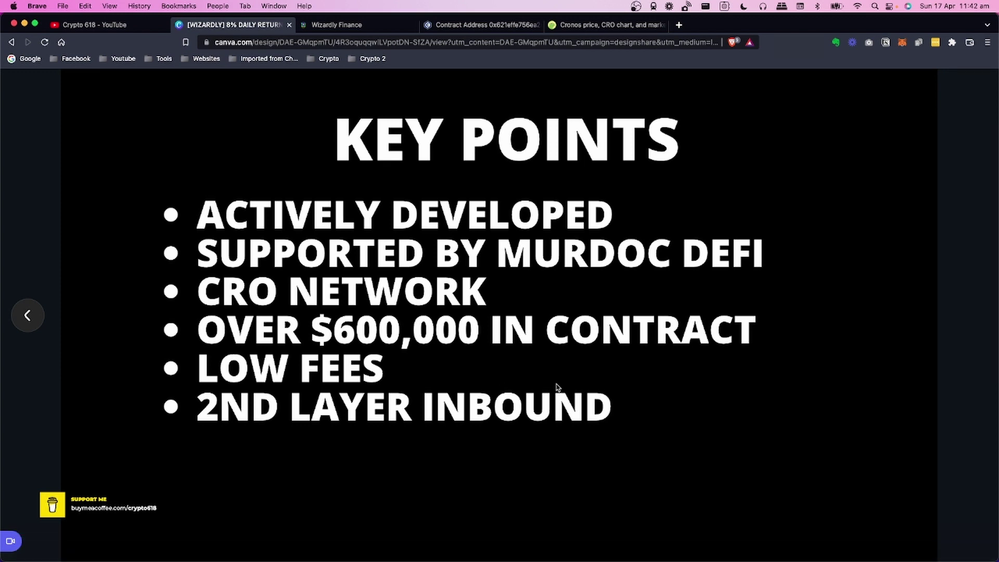
left_click(394, 27)
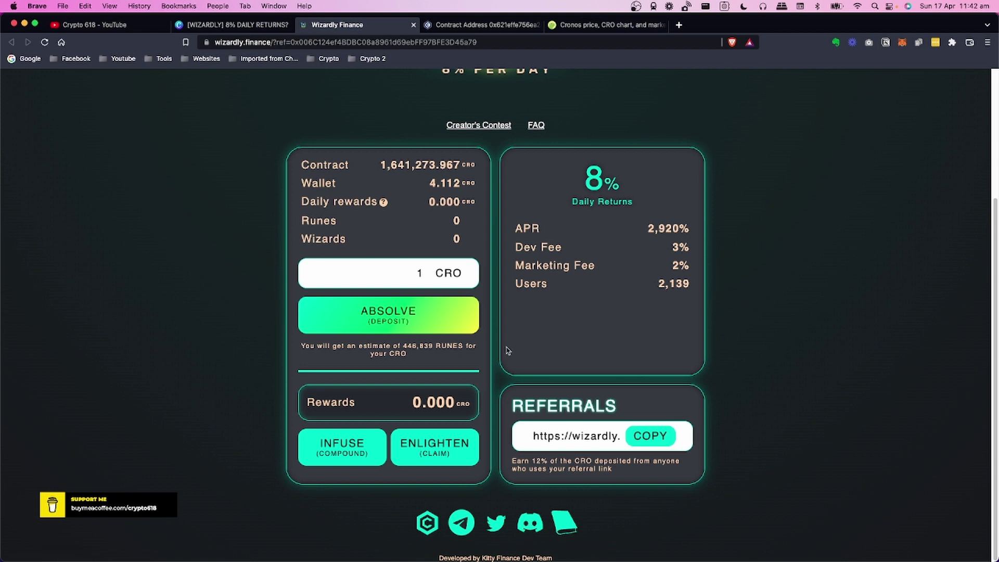
scroll(494, 241, "up", 1)
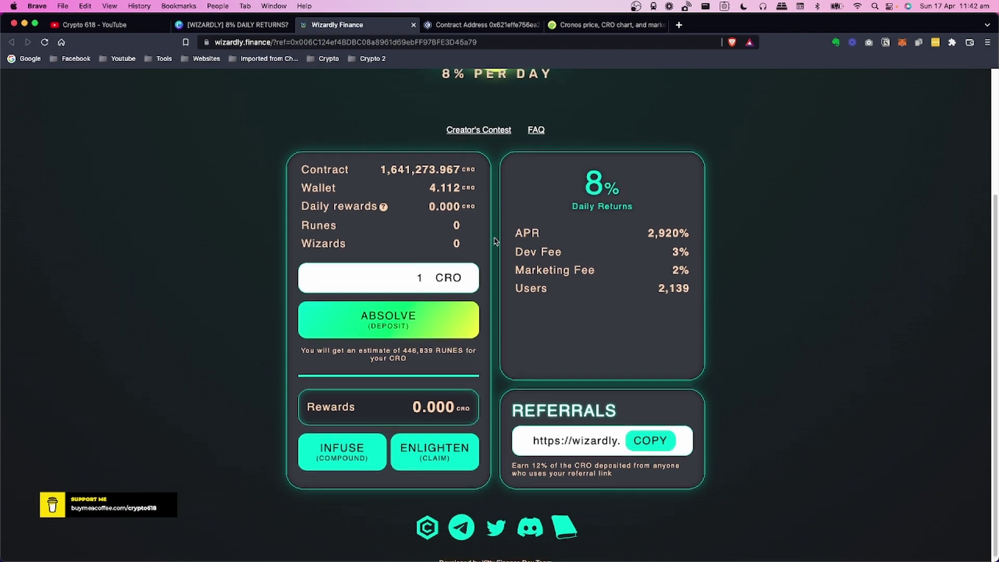
scroll(496, 241, "up", 2)
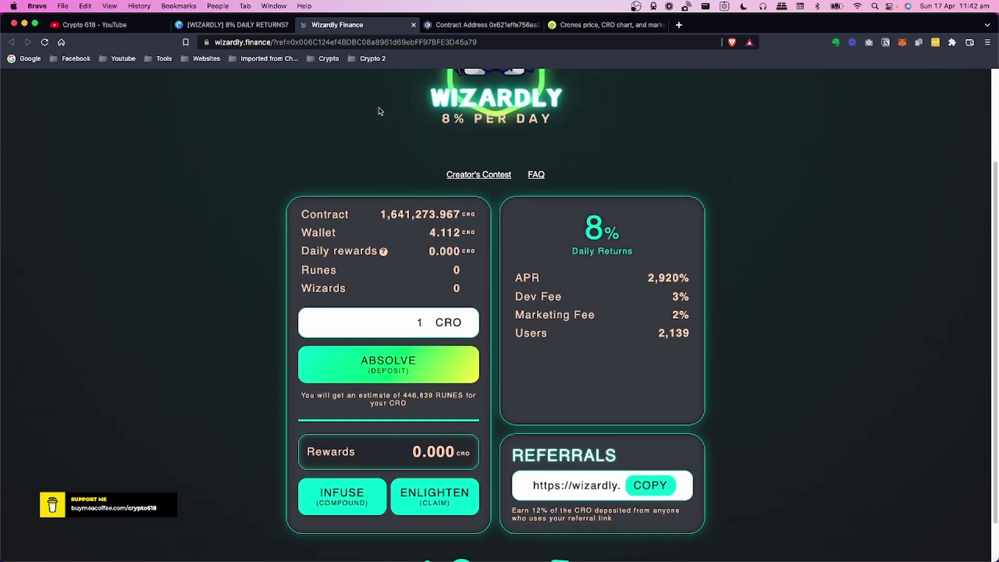
left_click(263, 26)
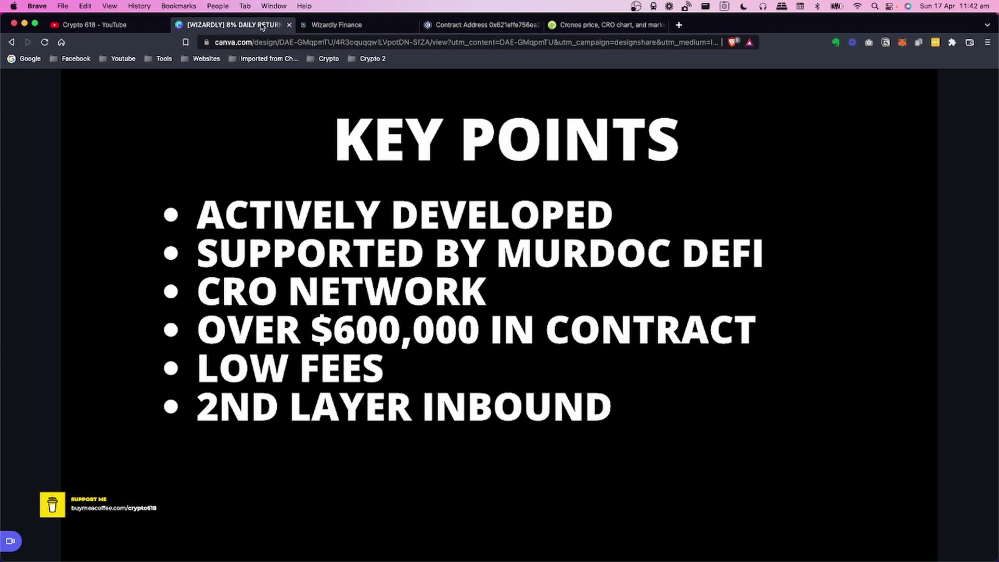
left_click(362, 27)
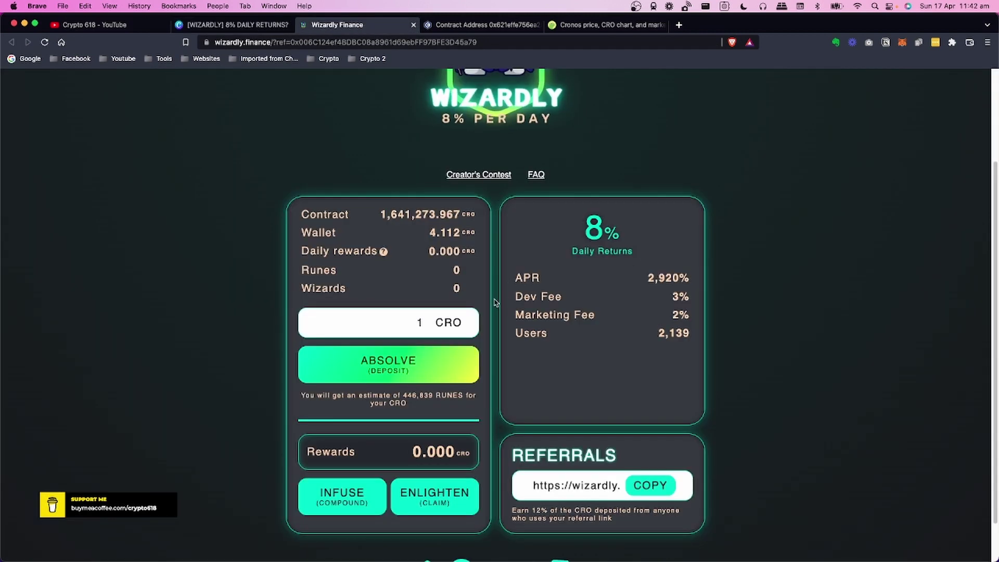
scroll(495, 302, "down", 1)
scroll(496, 302, "down", 1)
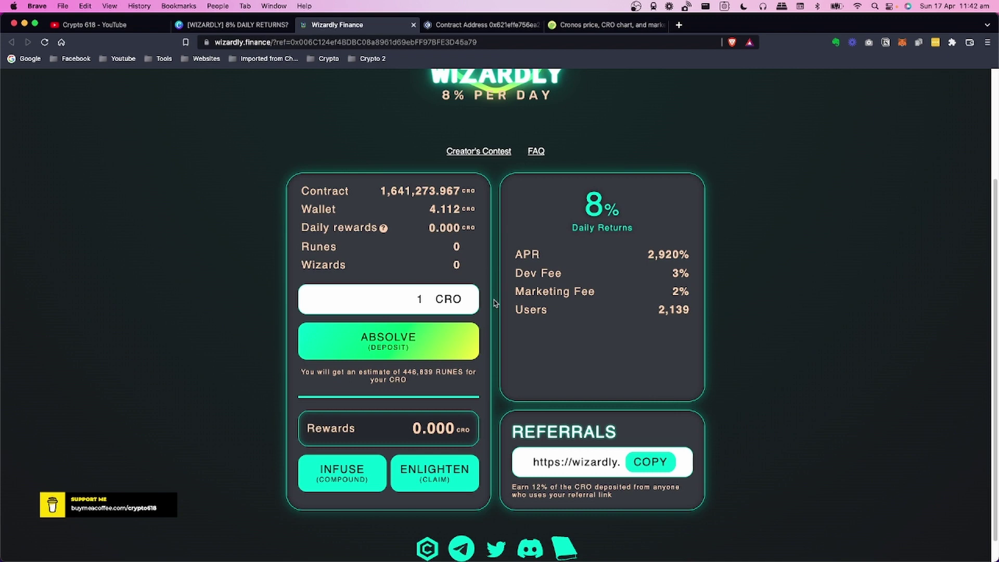
scroll(495, 302, "up", 3)
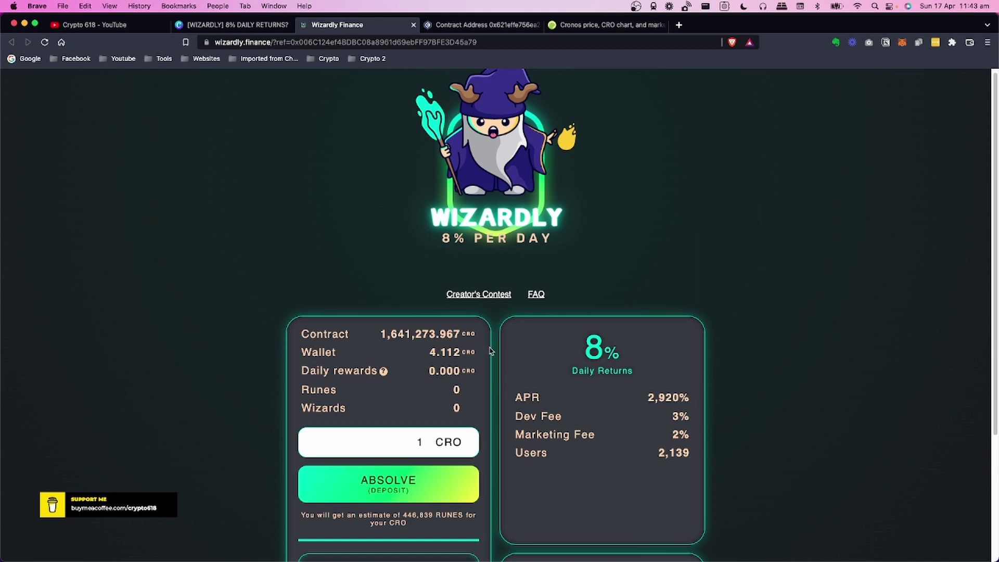
scroll(497, 347, "down", 3)
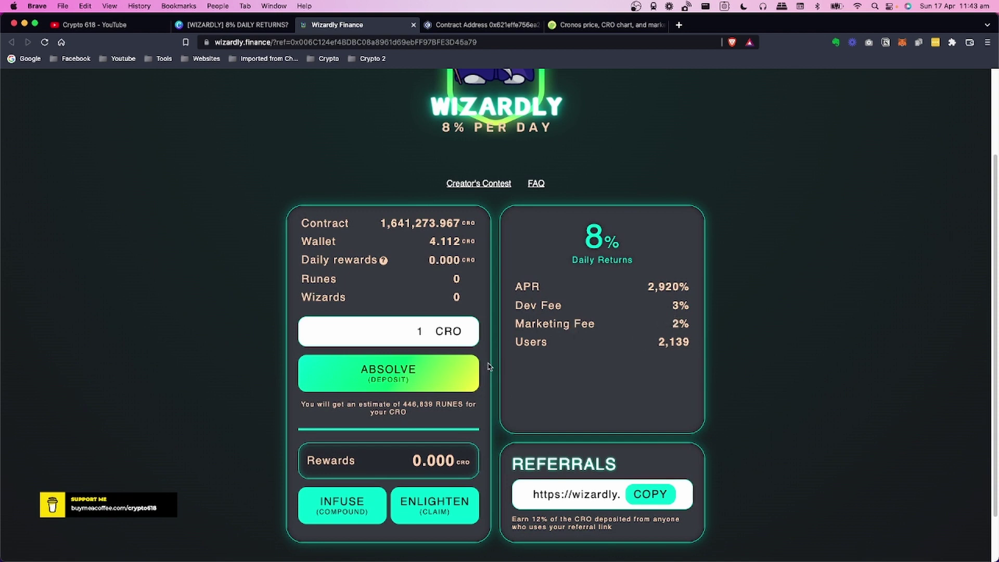
scroll(494, 363, "down", 2)
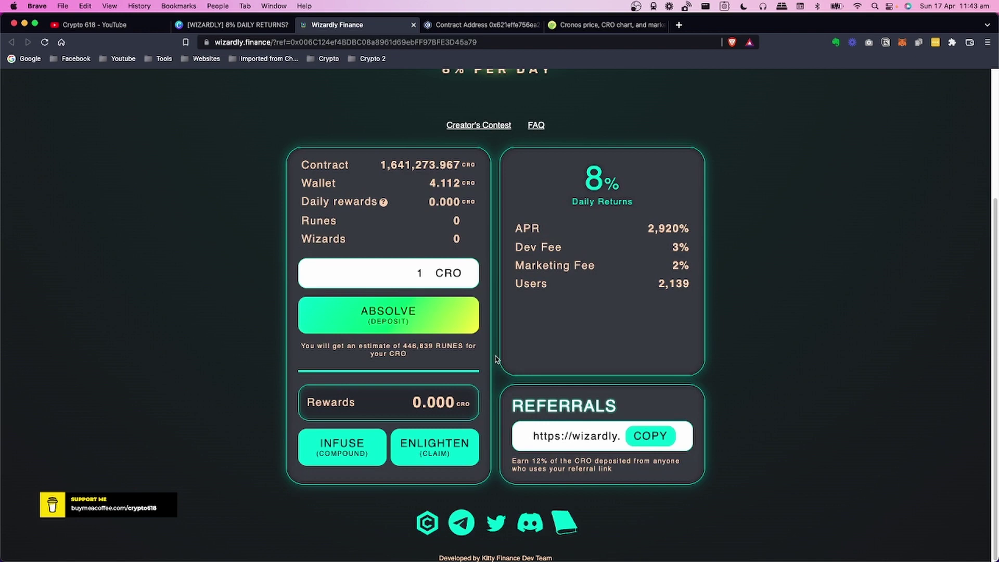
scroll(496, 358, "up", 5)
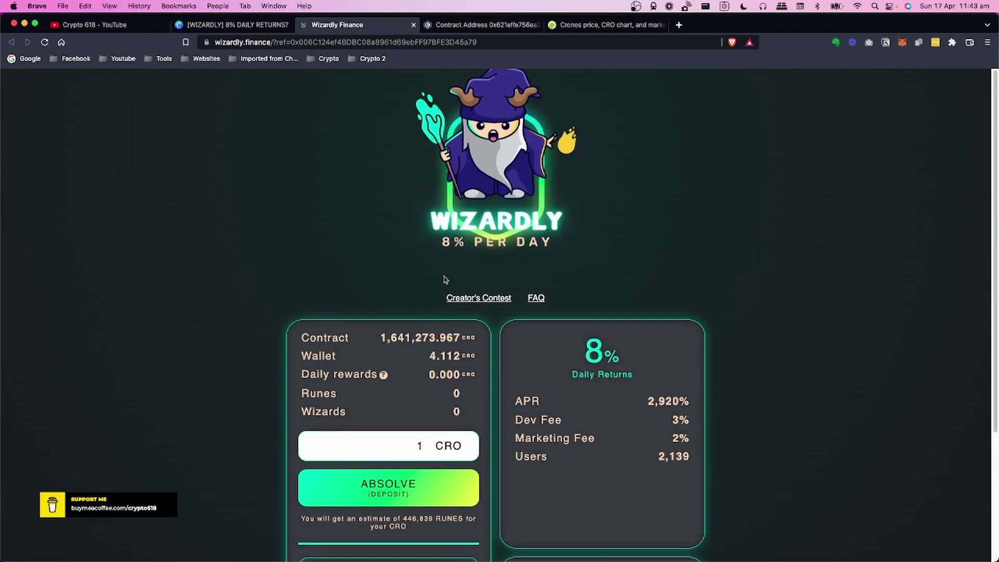
Glance at the KEY POINTS slide, then return to Wizardly Finance and scroll through its dashboard cards.
left_click(262, 27)
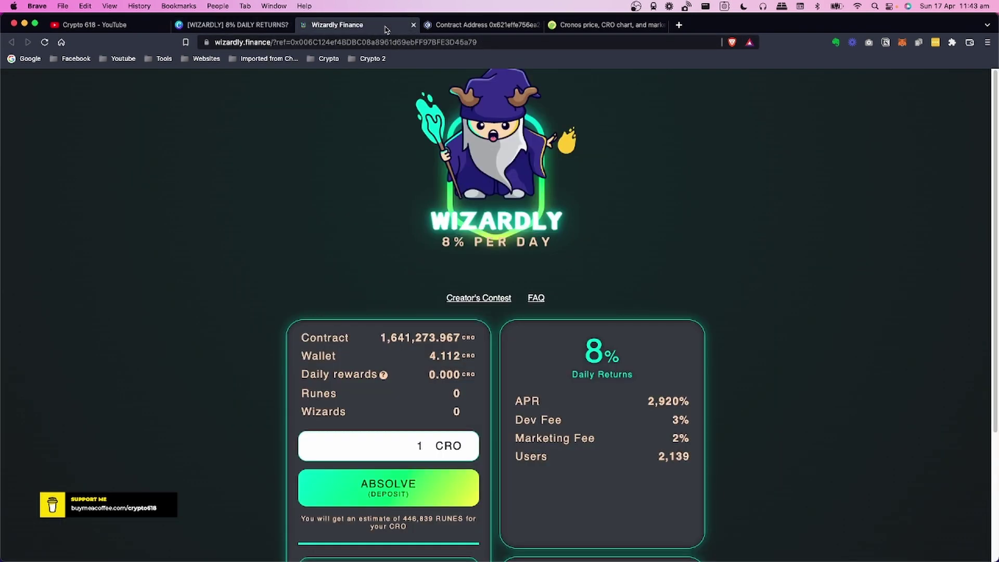
left_click(388, 27)
scroll(495, 349, "down", 1)
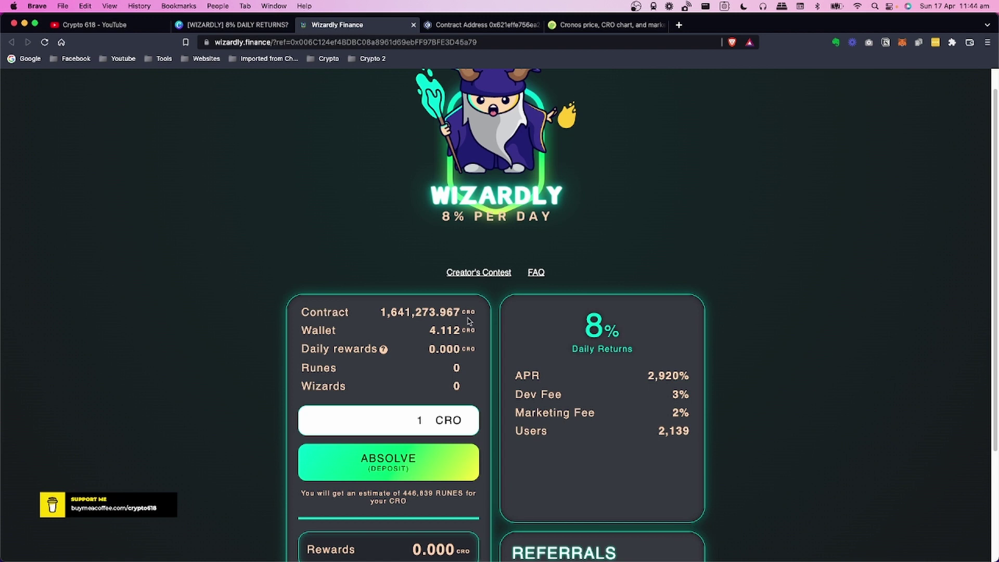
scroll(497, 335, "down", 1)
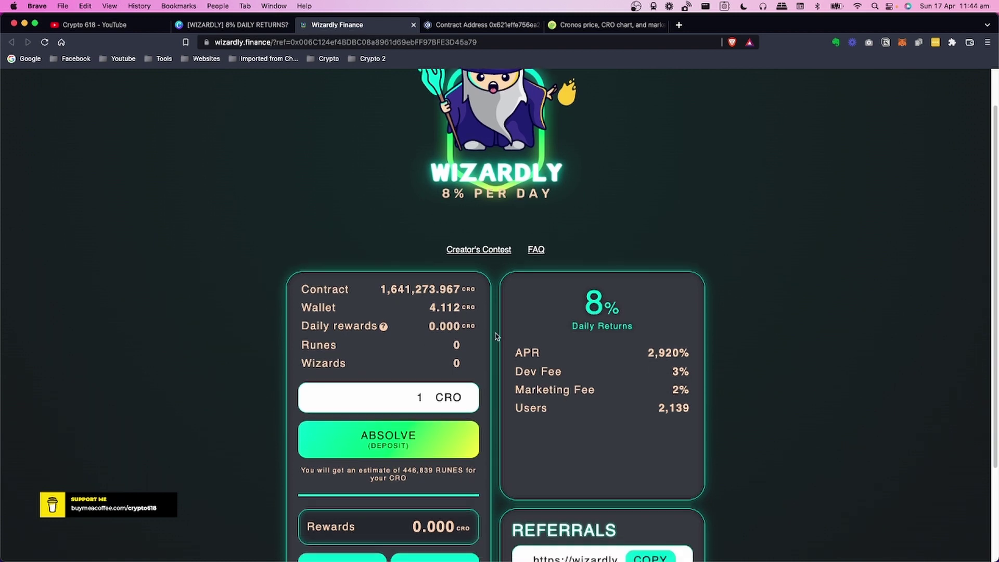
scroll(497, 337, "down", 1)
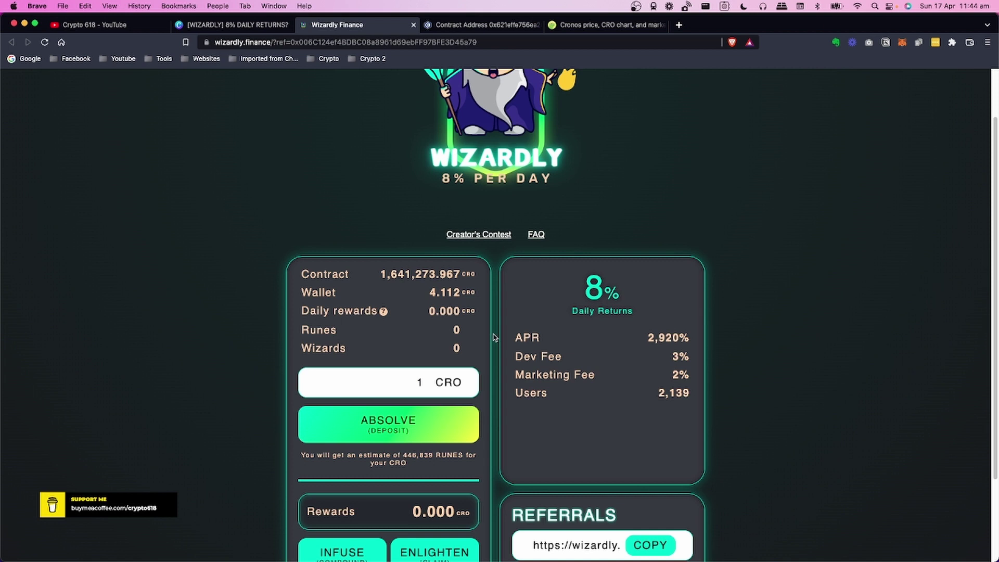
scroll(494, 337, "down", 1)
scroll(495, 335, "down", 1)
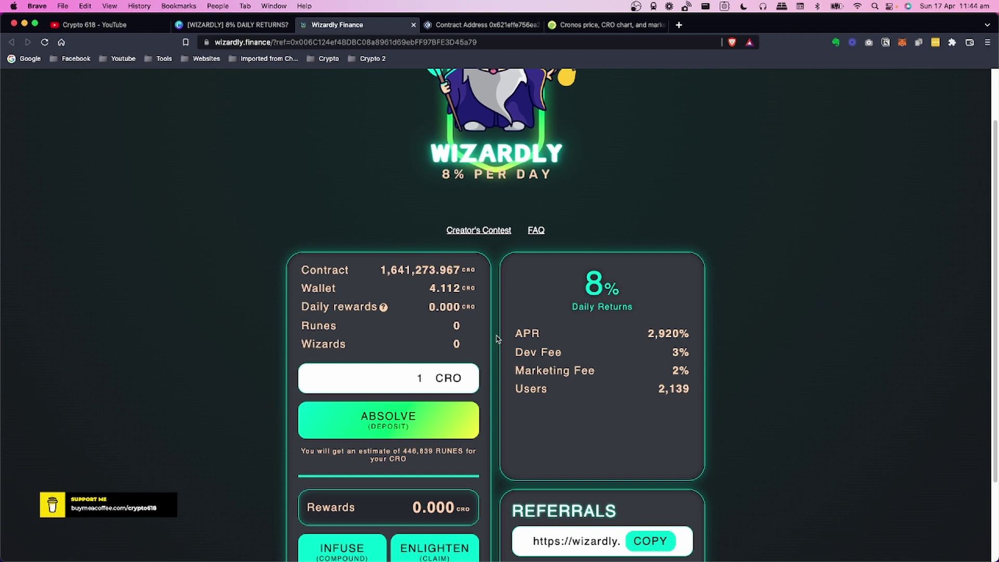
scroll(495, 337, "down", 1)
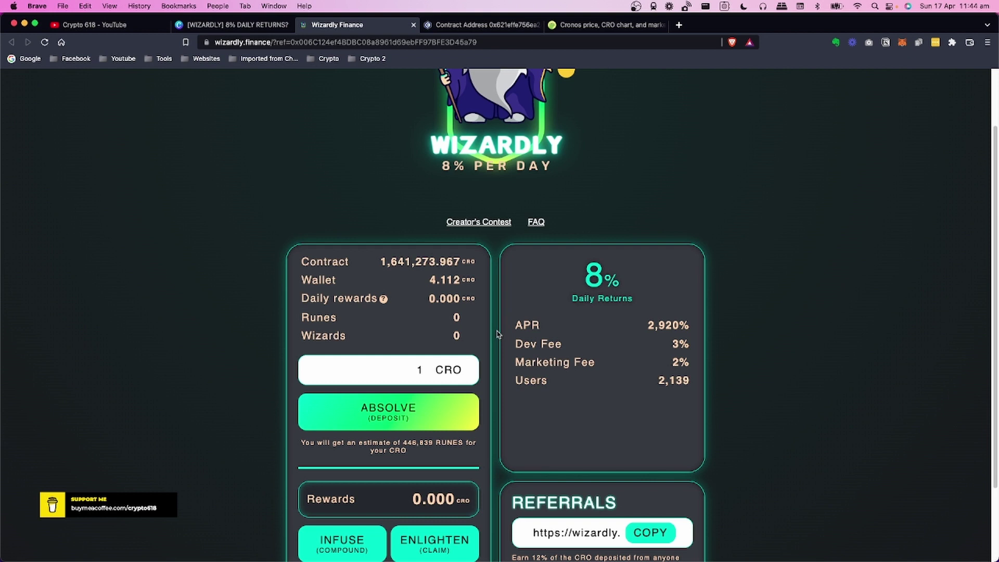
scroll(498, 334, "up", 3)
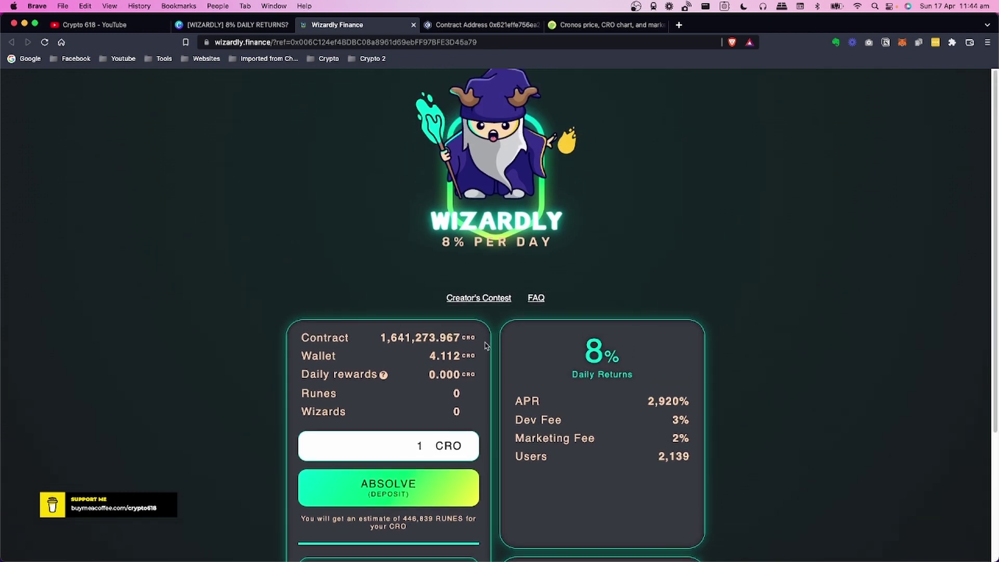
scroll(495, 338, "down", 1)
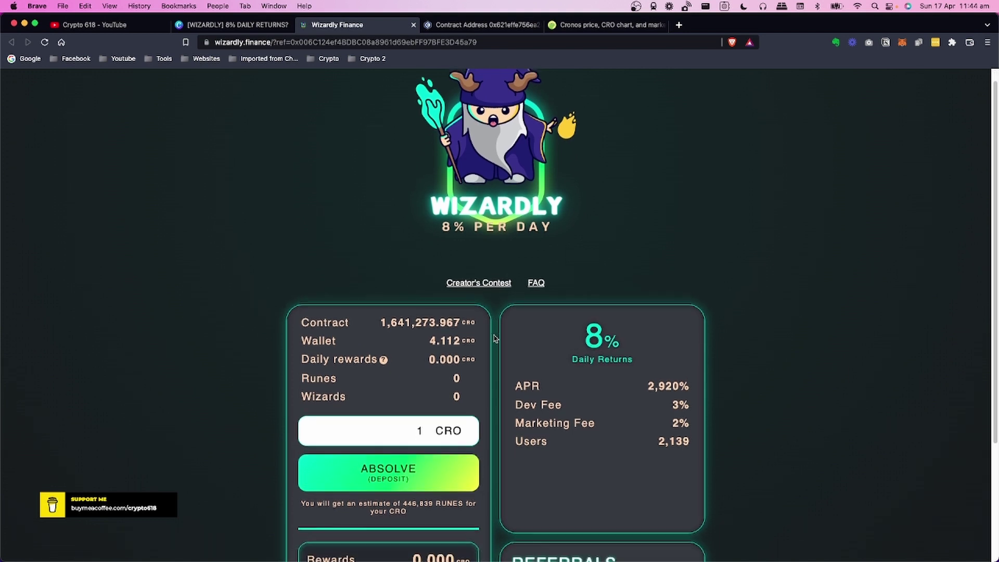
scroll(495, 335, "up", 1)
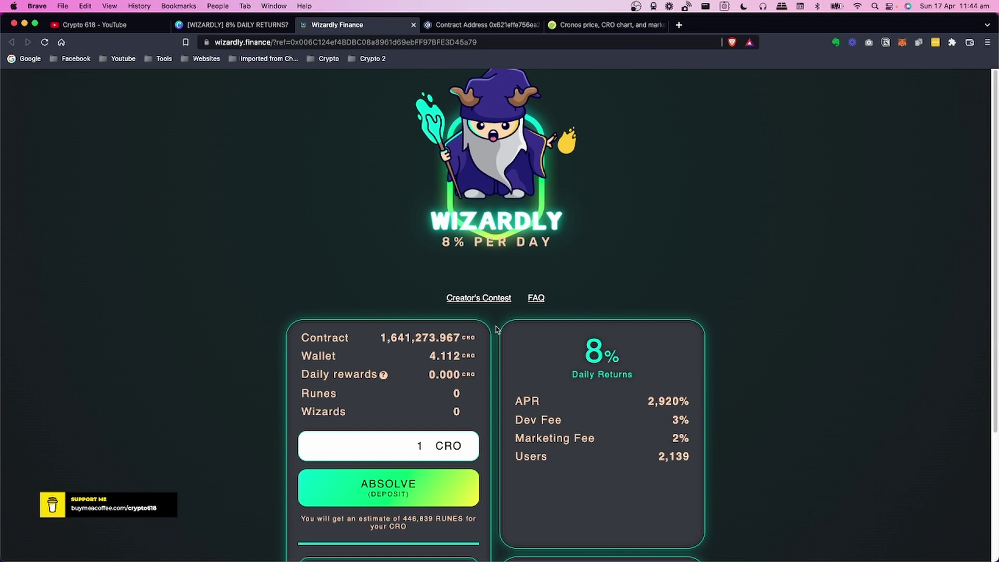
scroll(496, 329, "down", 2)
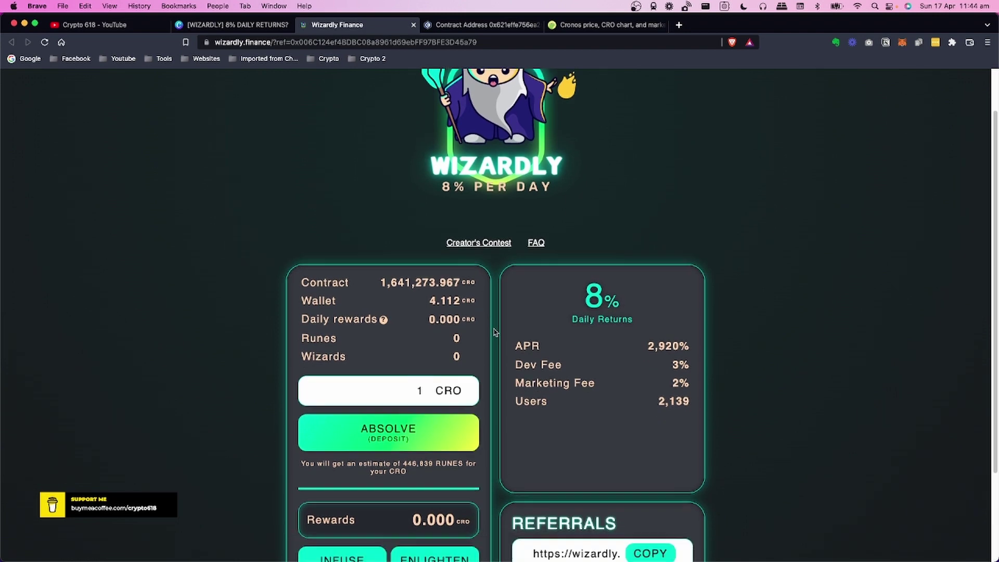
scroll(496, 332, "down", 1)
scroll(496, 329, "down", 3)
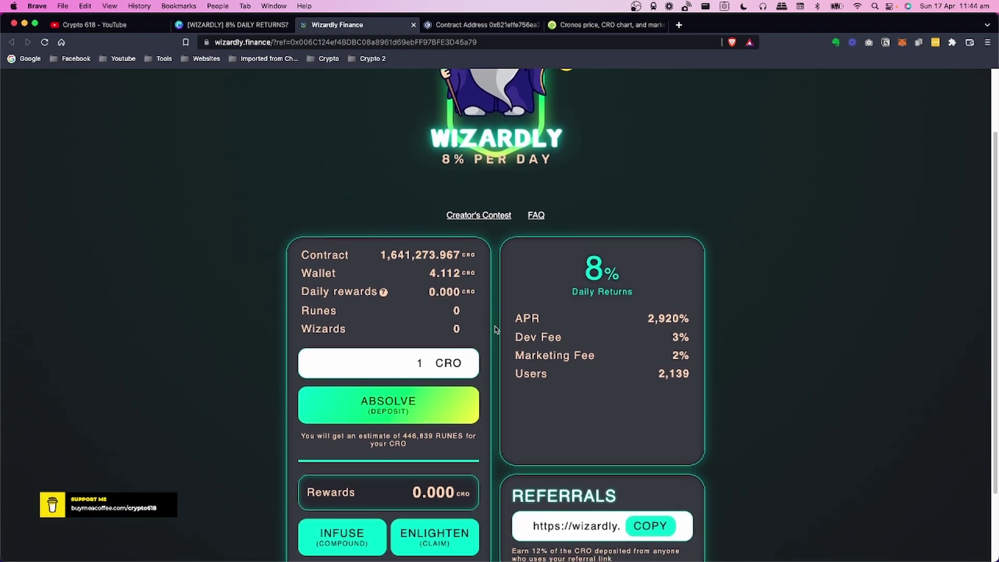
scroll(496, 329, "down", 2)
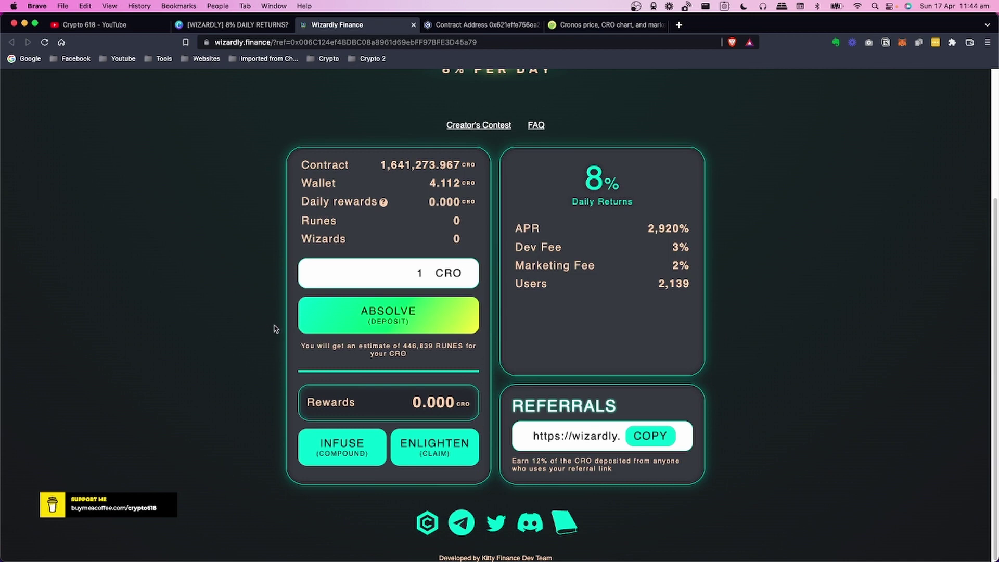
scroll(276, 329, "up", 3)
Flip to the Key Points slide and back, then select the CRO amount box holding 1 CRO.
left_click(275, 26)
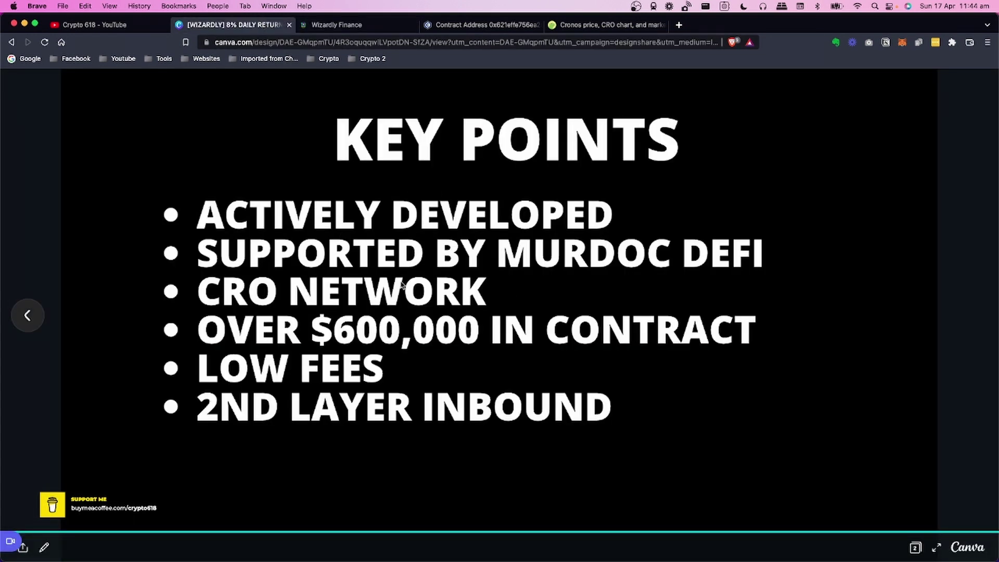
left_click(379, 27)
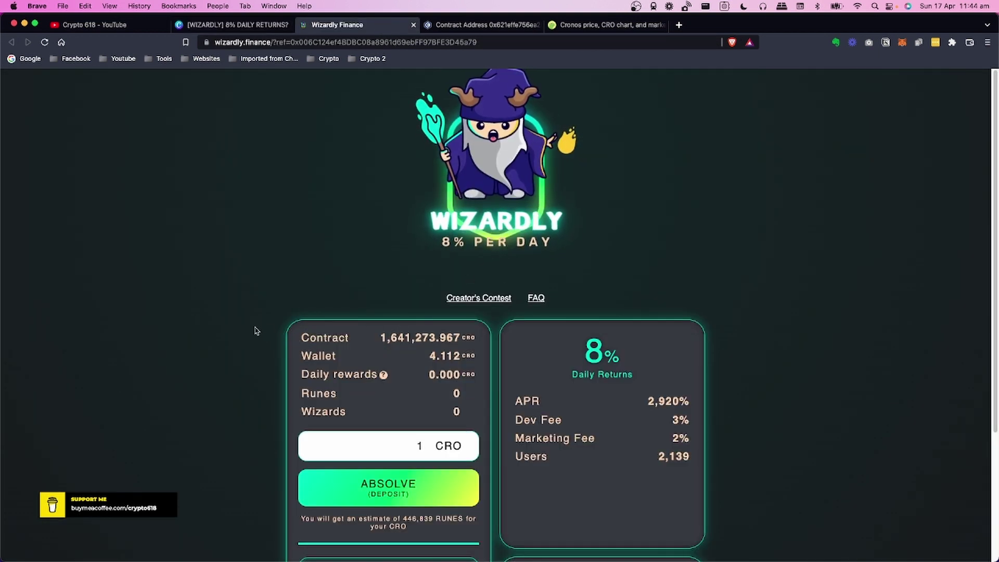
scroll(256, 331, "down", 3)
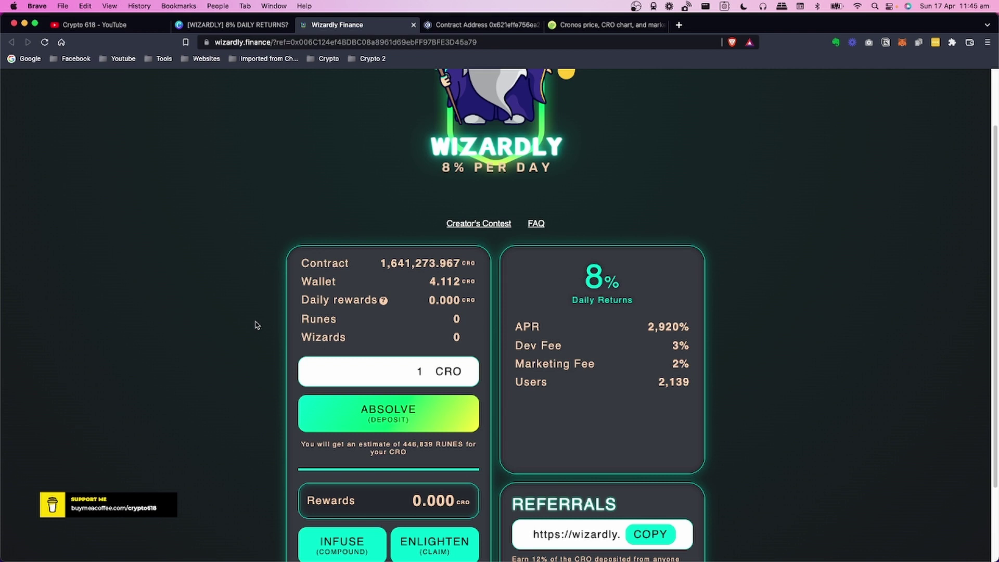
left_click(374, 372)
left_click(376, 369)
scroll(256, 347, "down", 3)
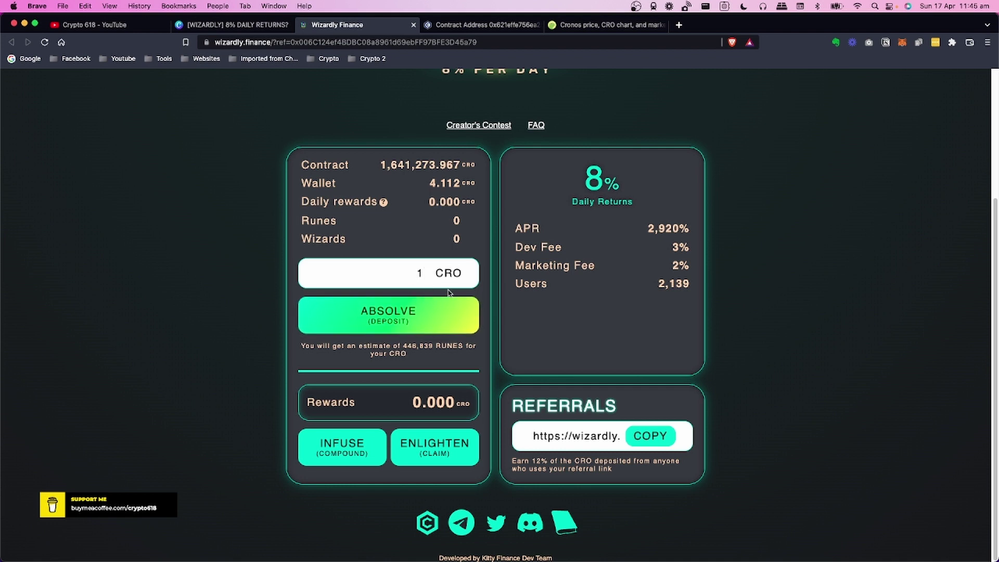
Start the 1 CRO deposit with ABSOLVE and review MetaMask's 0.92085 CRO gas estimate.
left_click(393, 319)
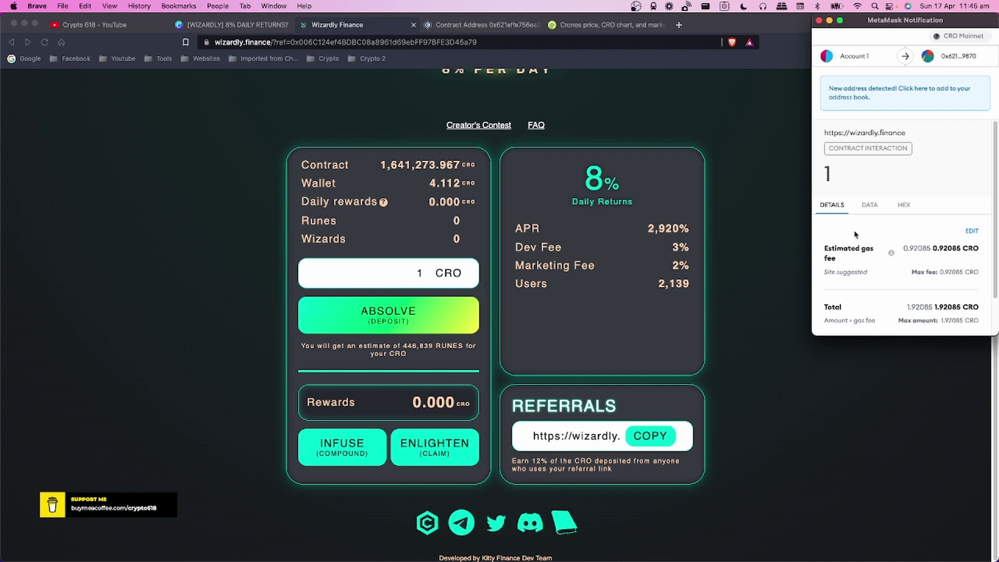
scroll(927, 222, "down", 2)
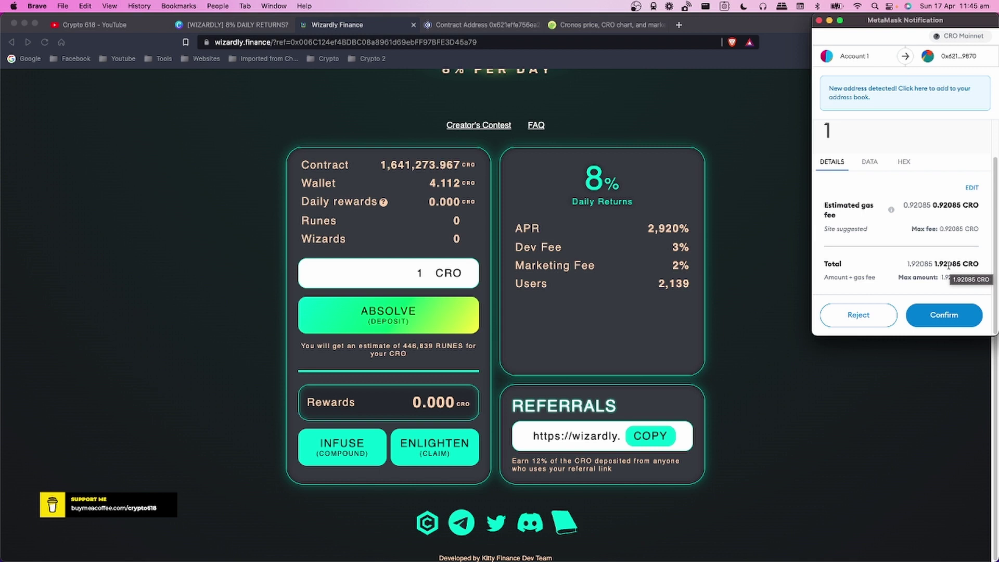
Reject the 1 CRO request, raise the amount to 2 CRO and resubmit it for 893,678 RUNES.
left_click(858, 315)
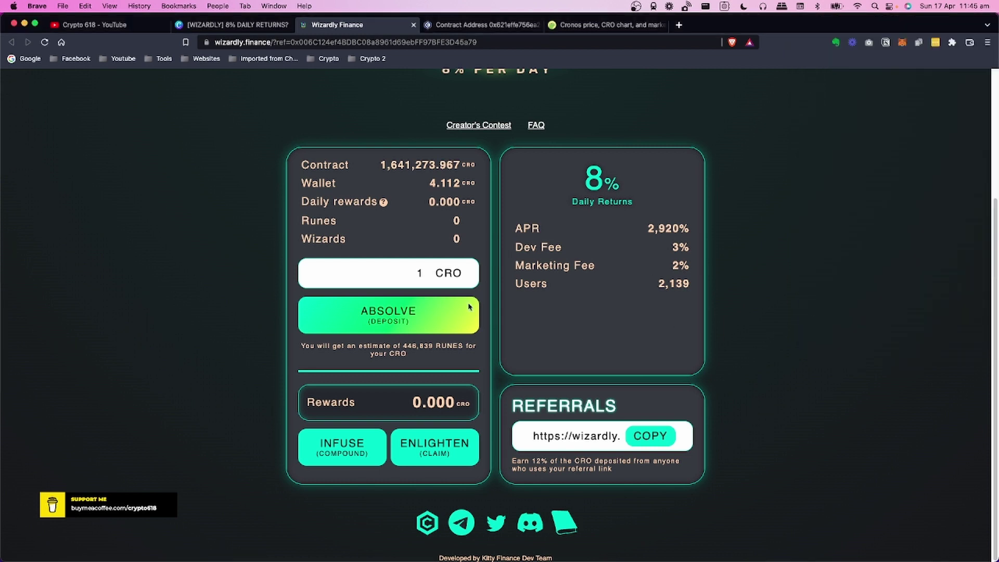
left_click(427, 270)
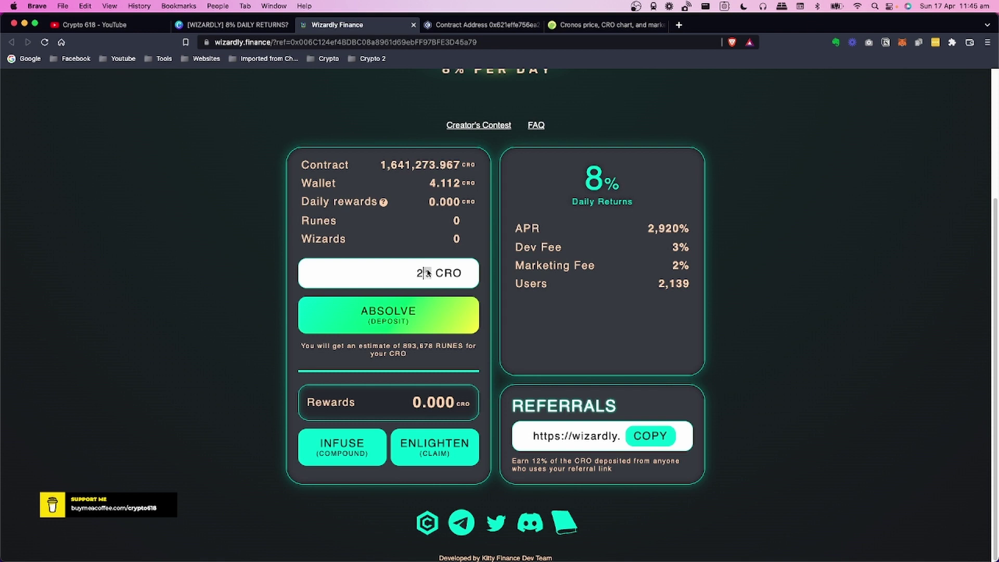
left_click(409, 315)
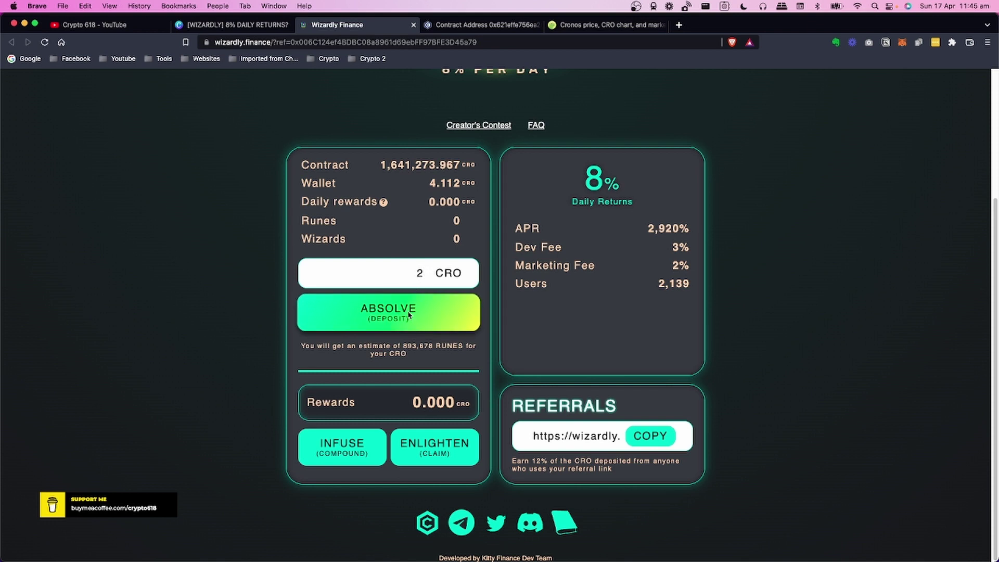
scroll(886, 240, "down", 2)
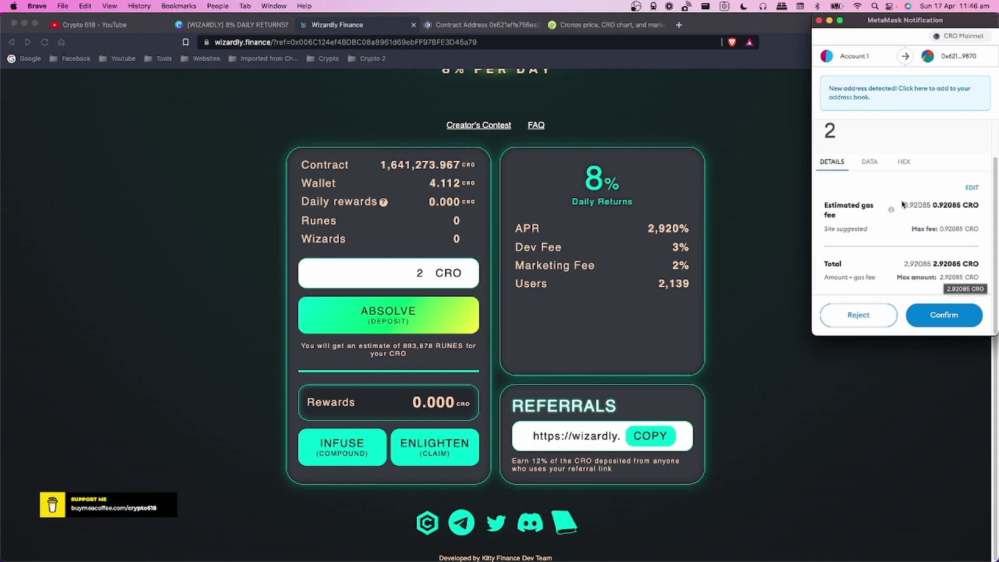
Convert 0.92 CRO to about $0.376 on CoinGecko, then go back to the Wizardly Finance tab.
left_click(631, 26)
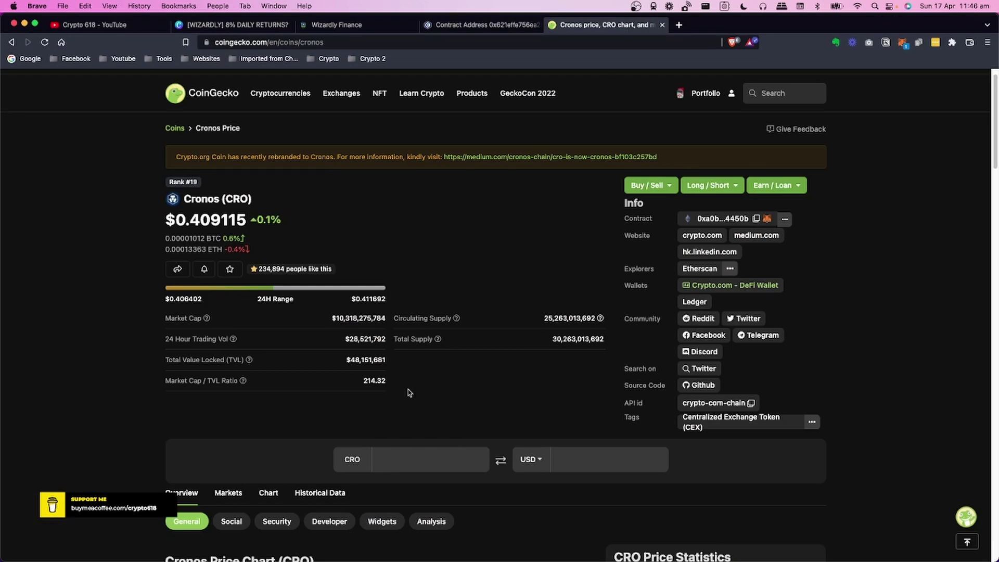
left_click(415, 461)
type("0.92")
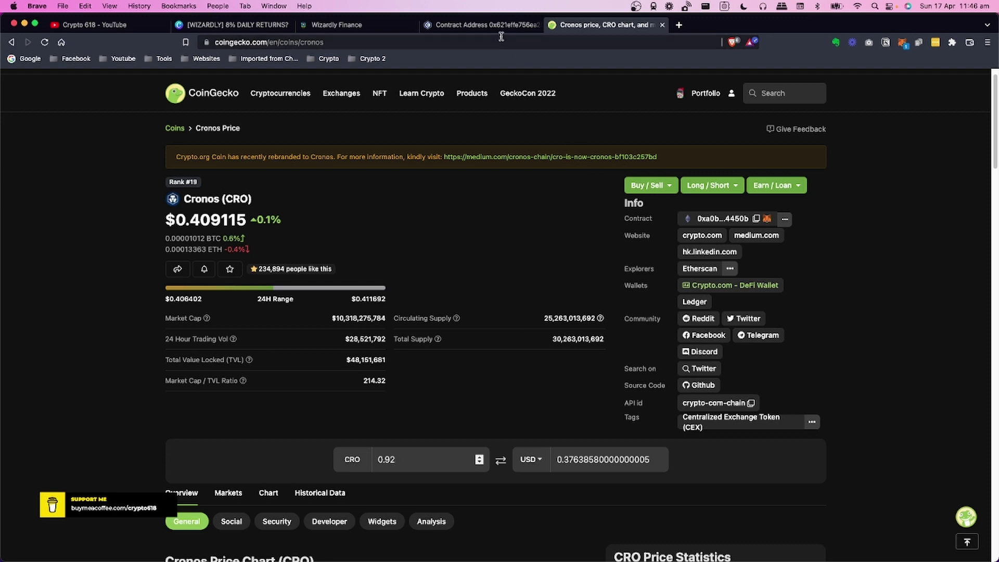
left_click(252, 26)
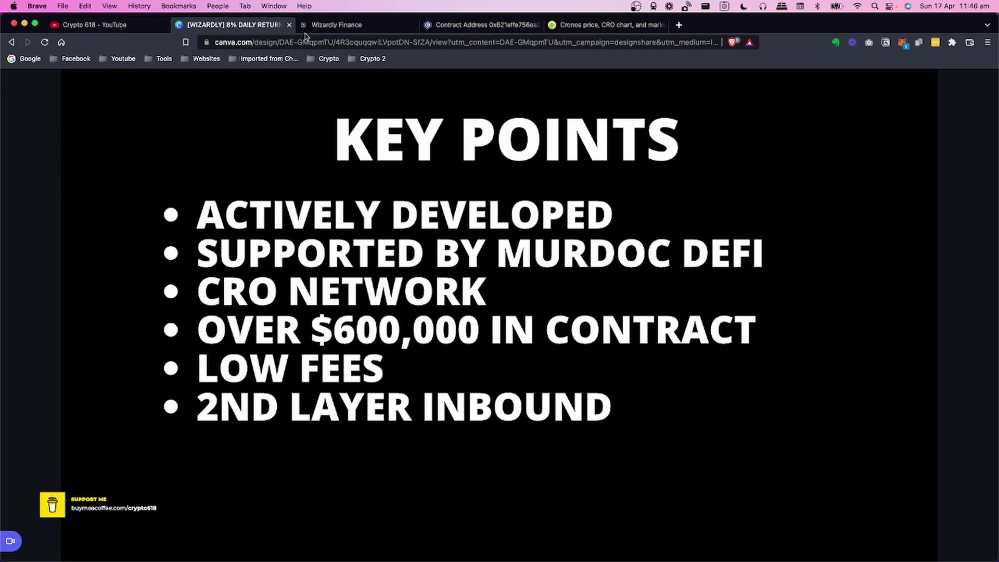
left_click(333, 25)
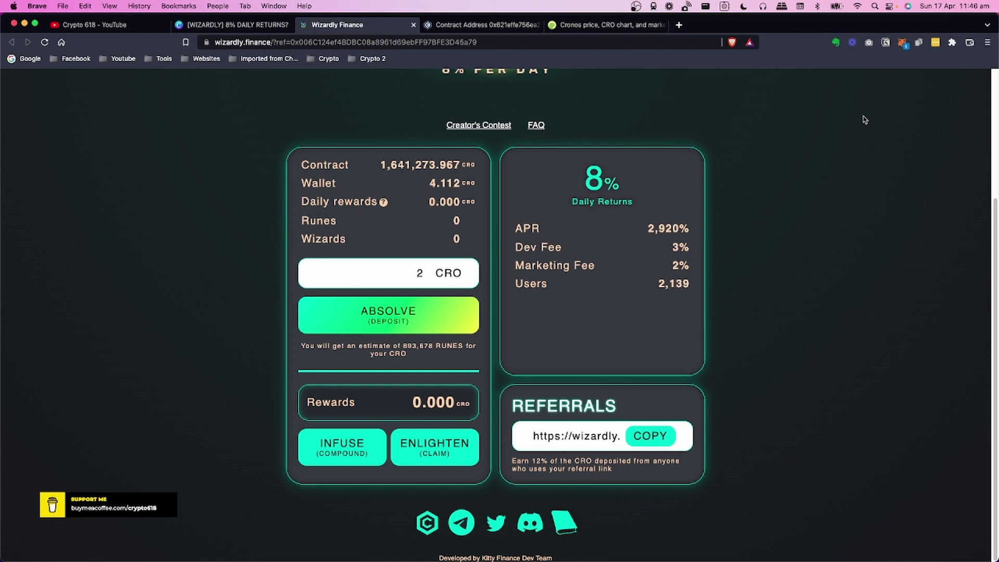
Confirm the pending 2 CRO deposit in MetaMask, leaving the wallet at 1.201 CRO.
left_click(904, 44)
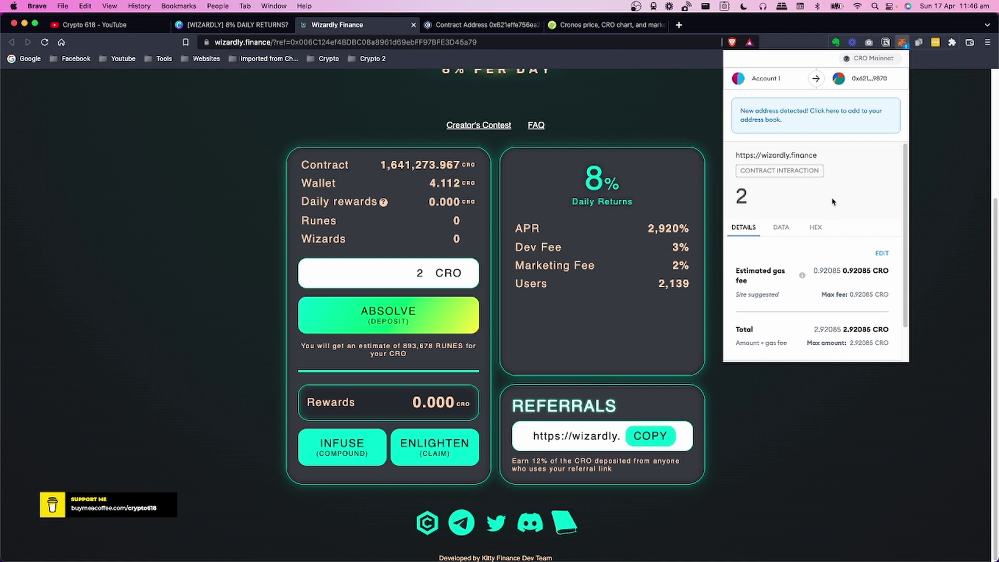
scroll(833, 202, "down", 2)
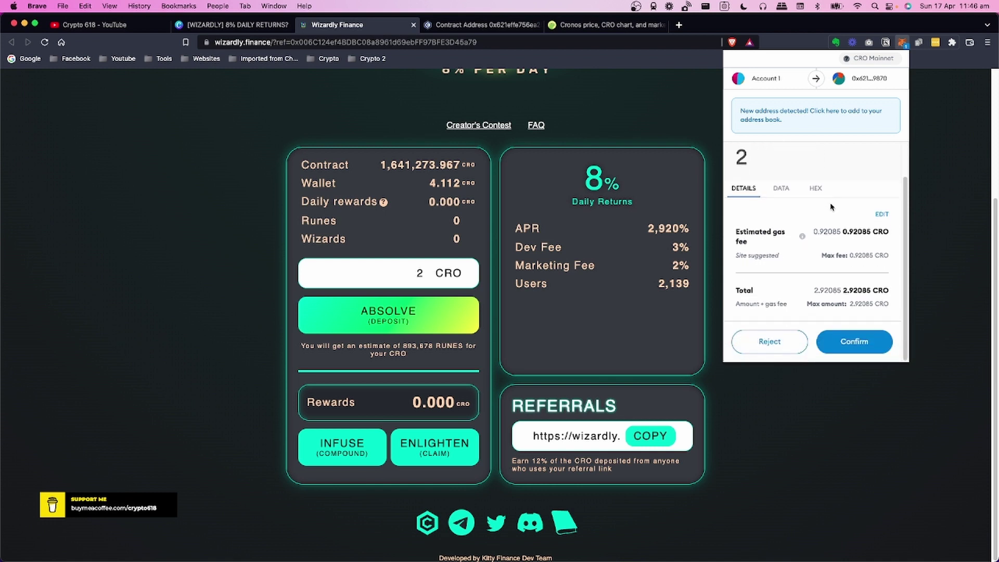
left_click(859, 341)
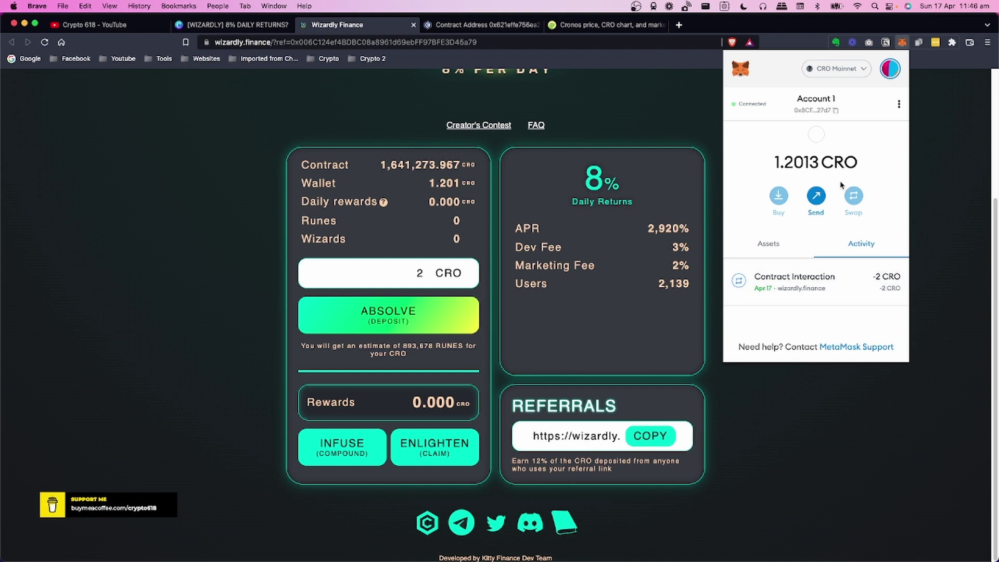
left_click(929, 207)
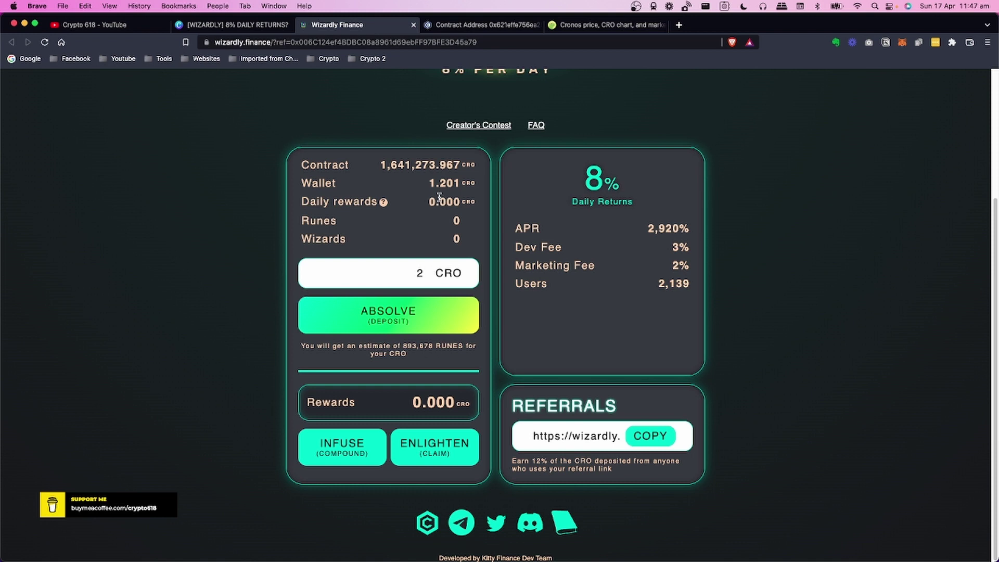
left_click_drag(428, 183, 465, 183)
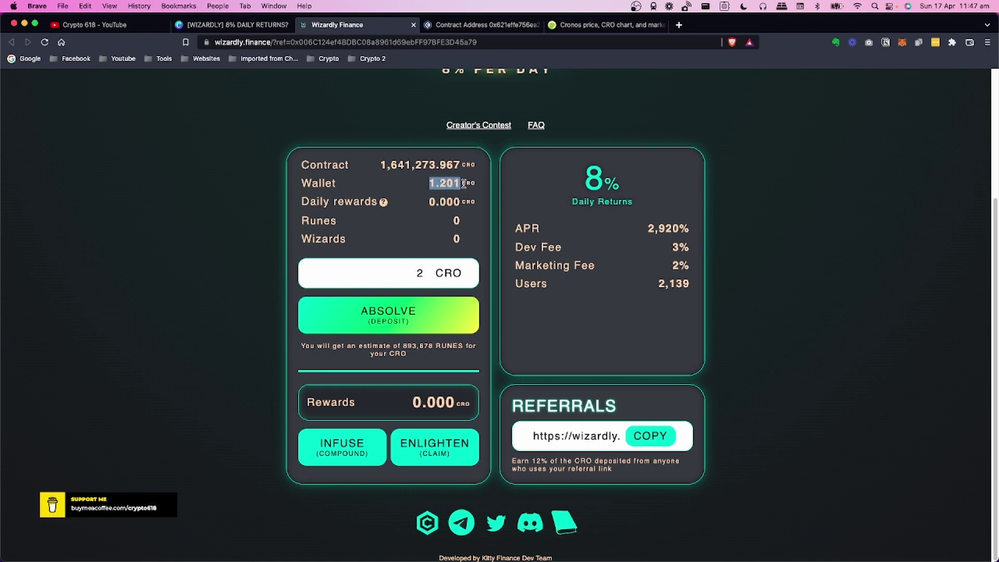
left_click(243, 278)
key("super+r")
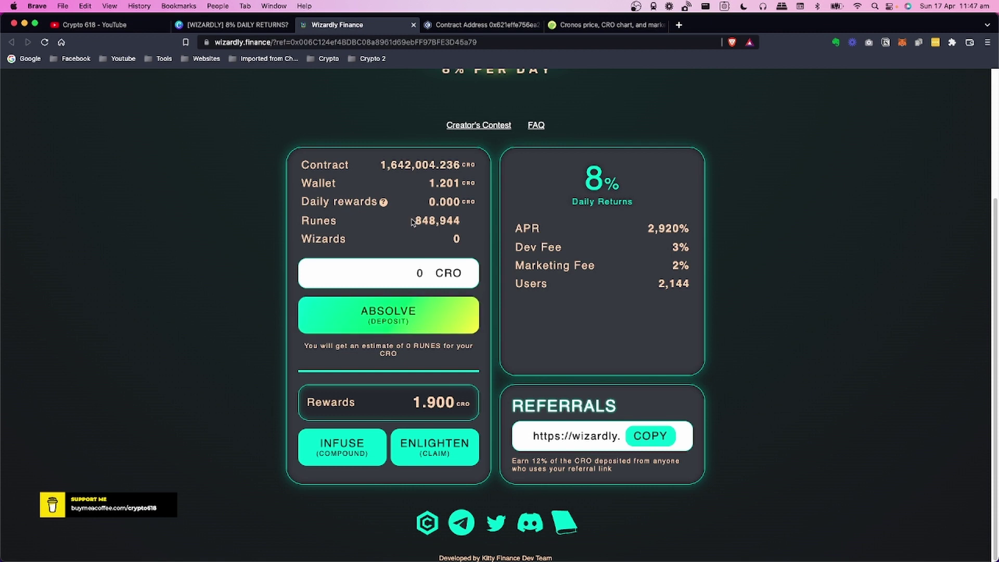
left_click_drag(415, 220, 464, 222)
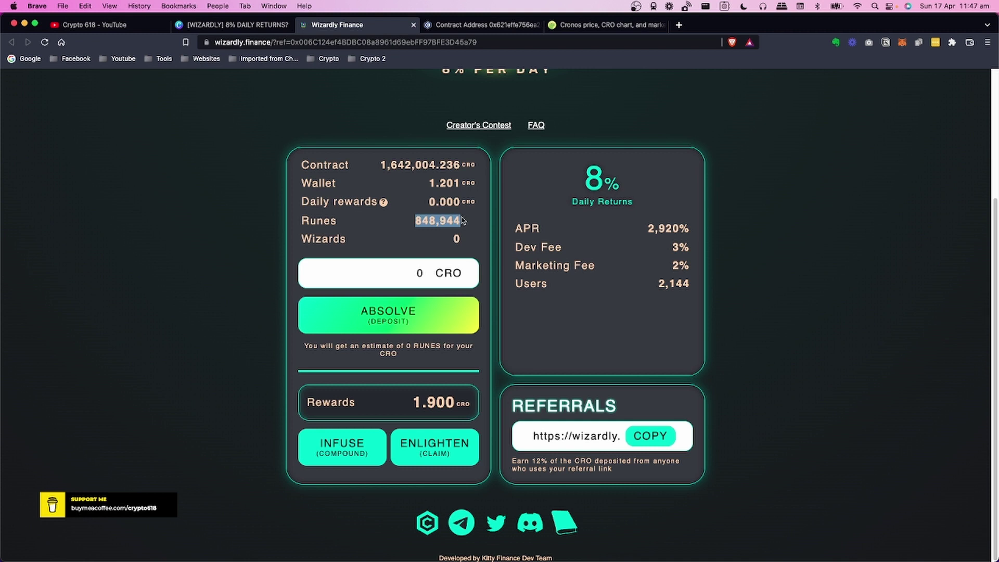
left_click(228, 224)
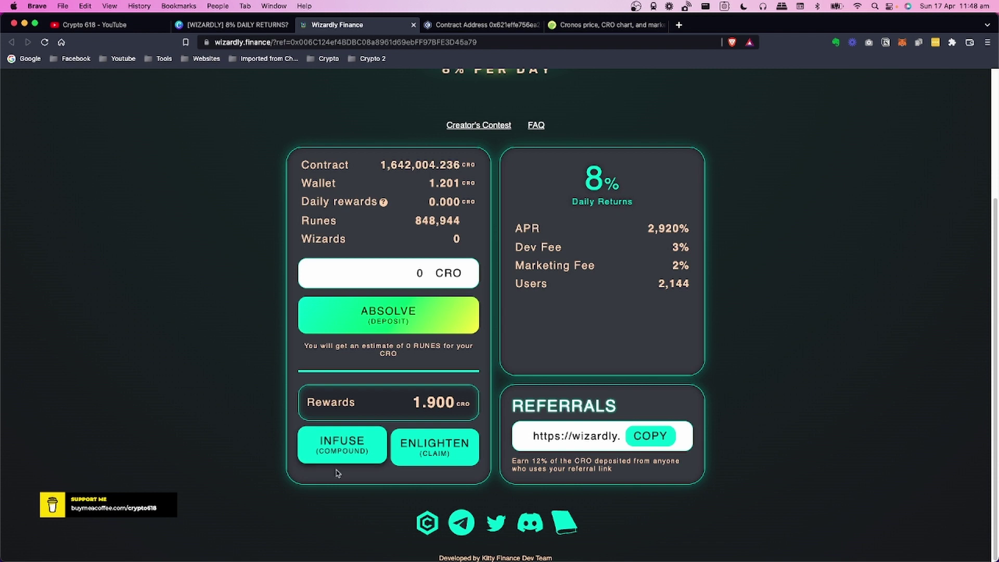
left_click(354, 450)
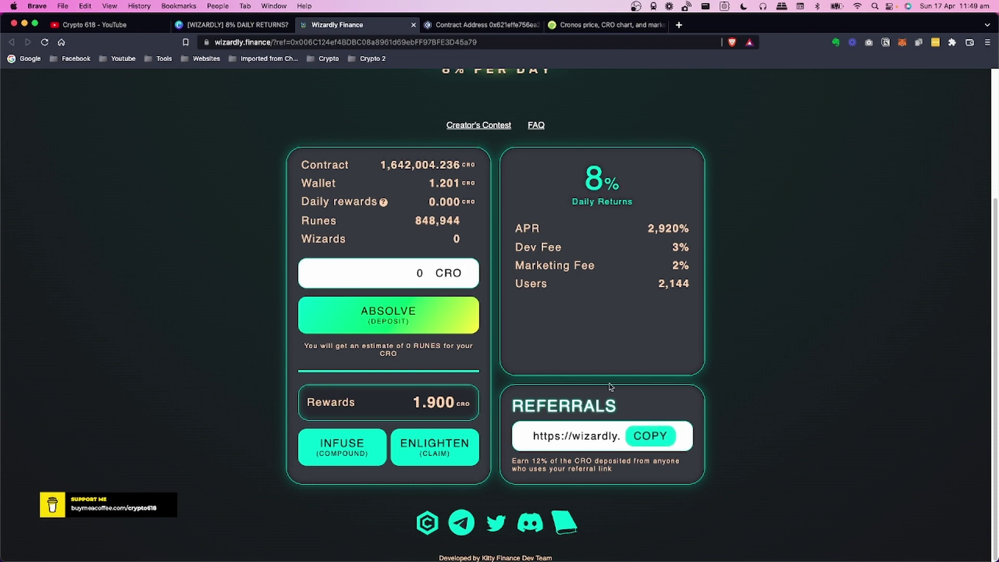
scroll(754, 229, "up", 3)
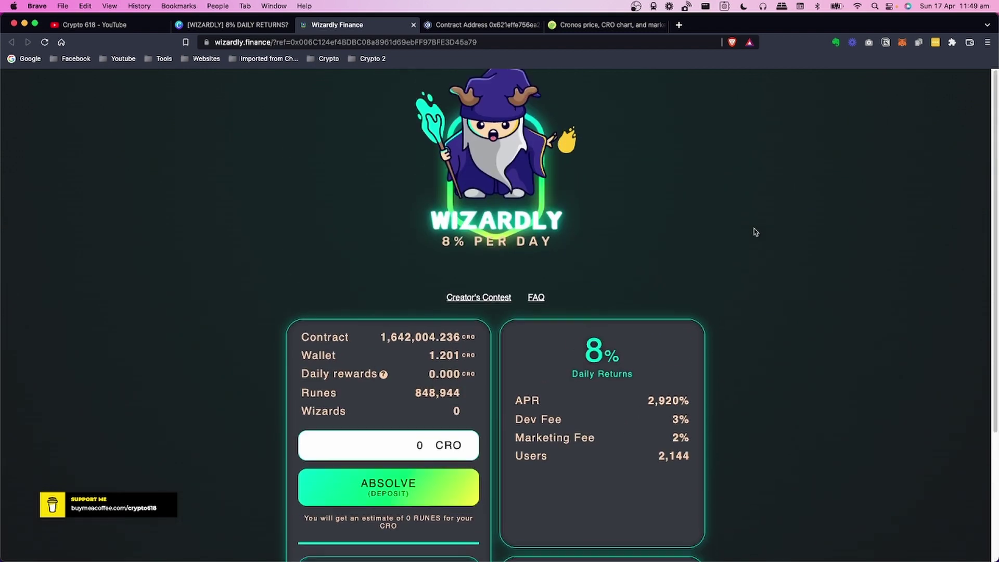
scroll(728, 224, "down", 3)
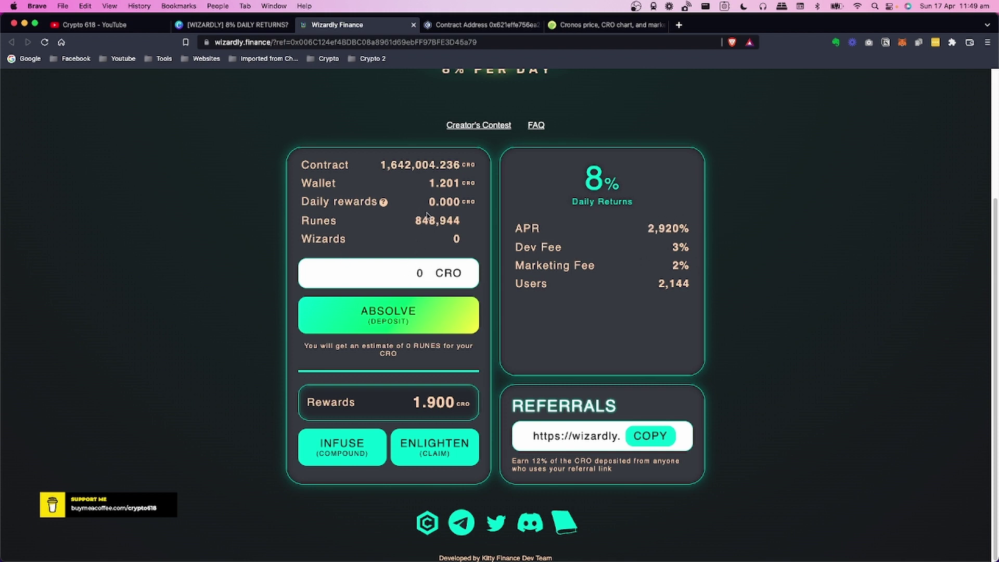
Read and close the Daily rewards explanation, then switch to the Wizardly KEY POINTS slide.
left_click(384, 203)
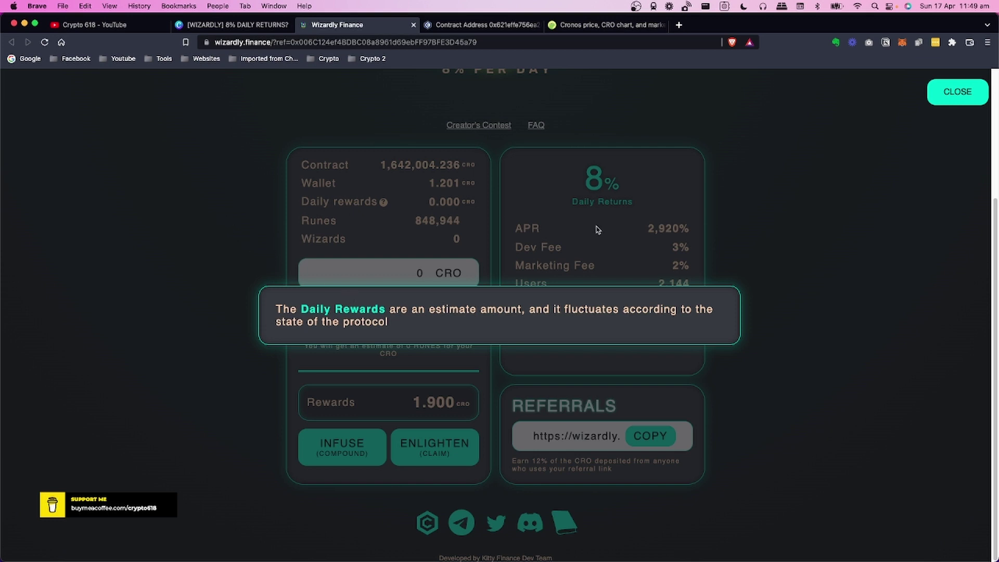
left_click(965, 96)
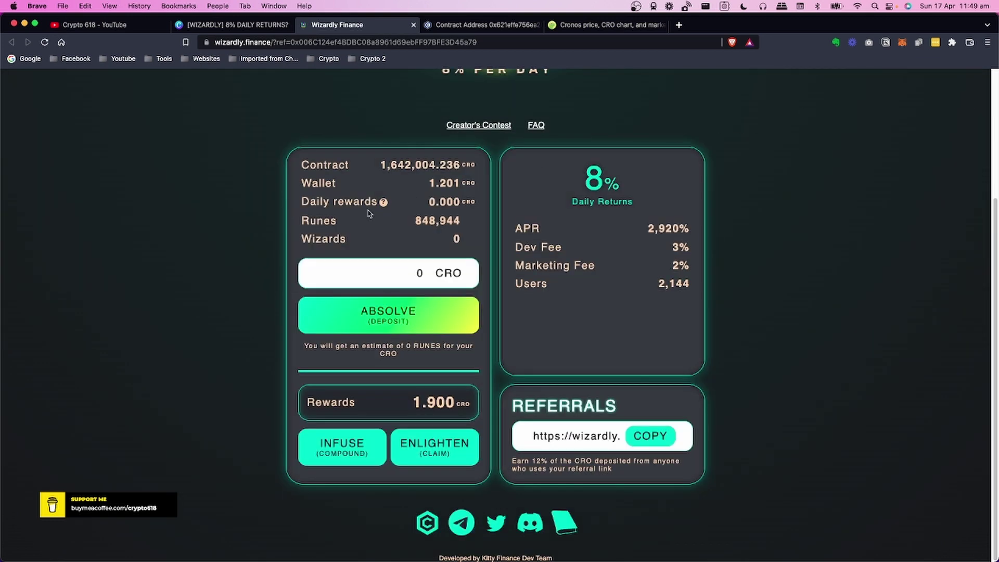
scroll(341, 275, "up", 3)
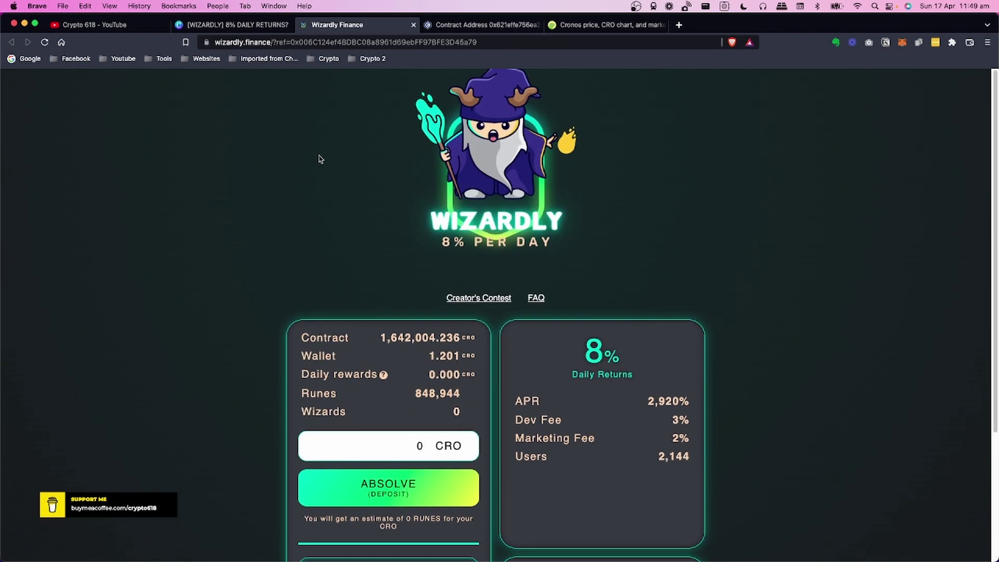
scroll(300, 244, "down", 3)
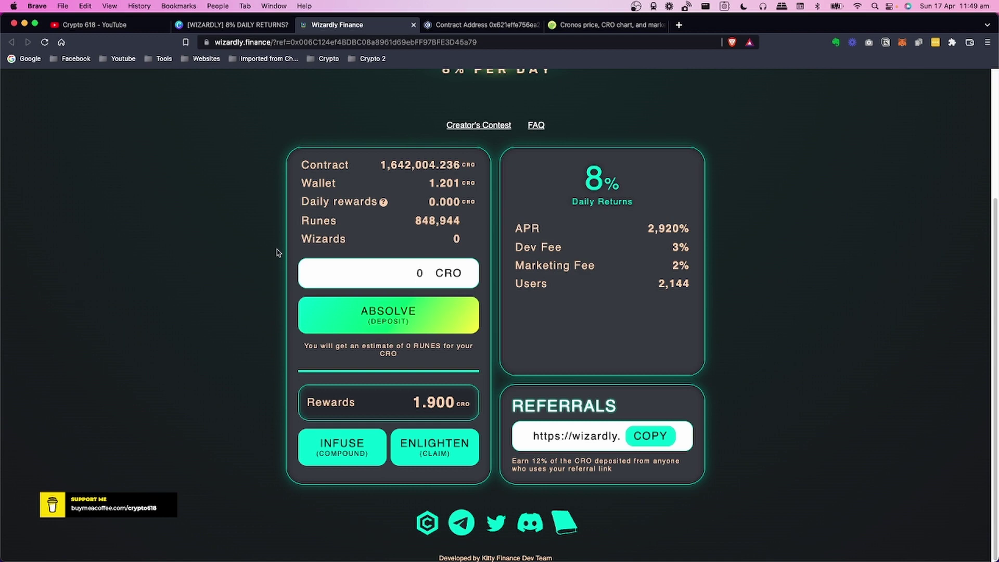
scroll(280, 250, "up", 3)
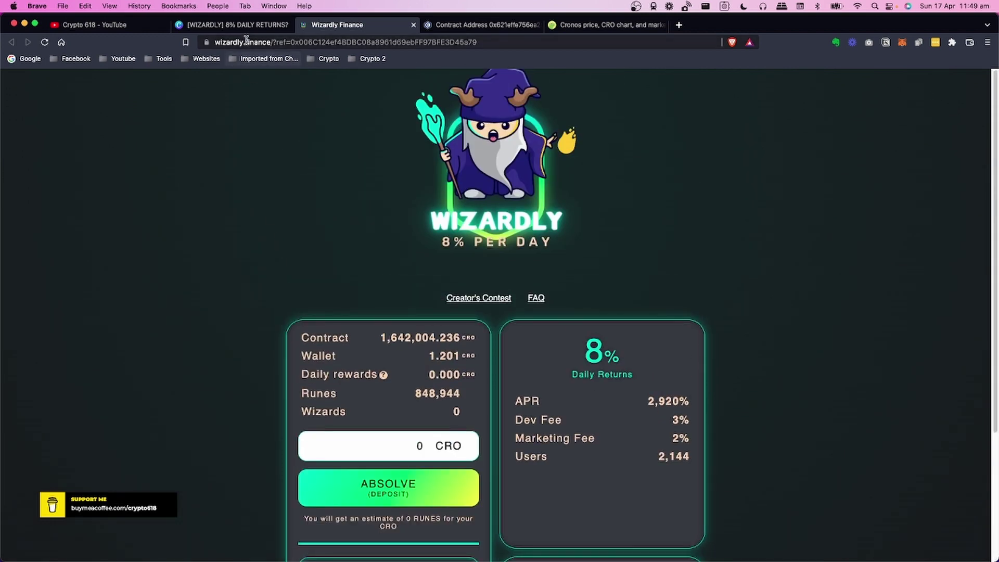
left_click(247, 25)
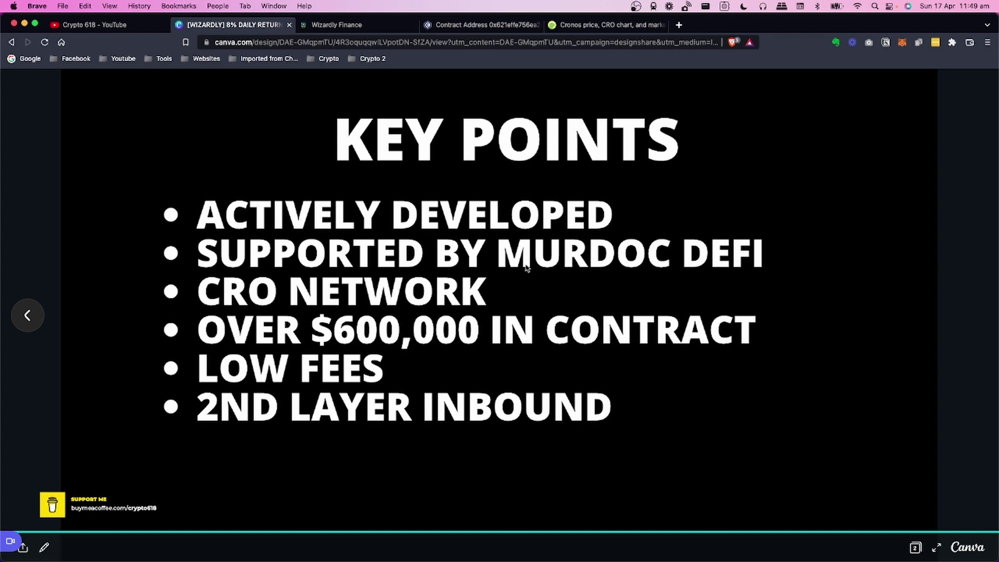
Go back to the WIZARDLY title slide, then scroll the Crypto 618 YouTube channel's videos.
left_click(25, 315)
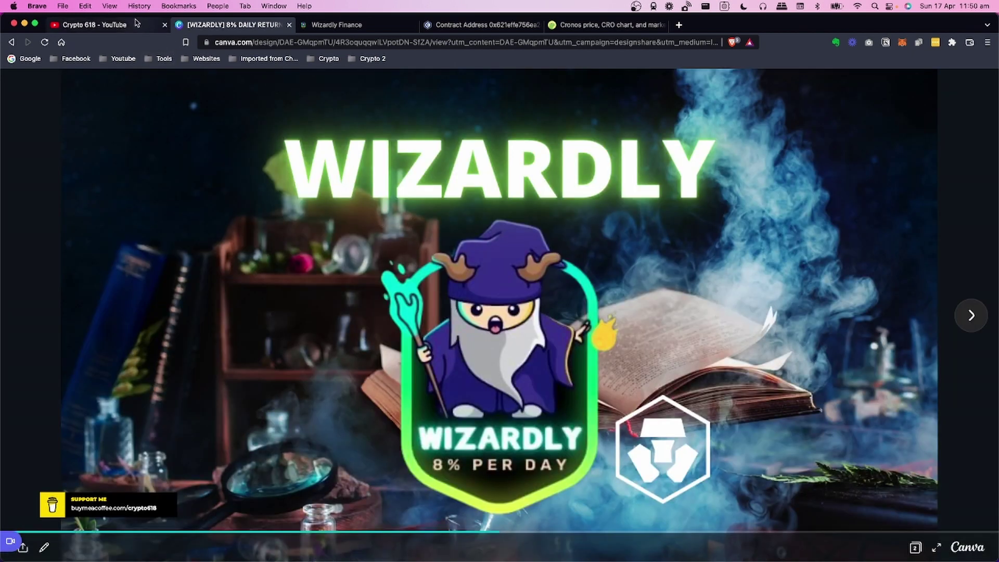
left_click(136, 23)
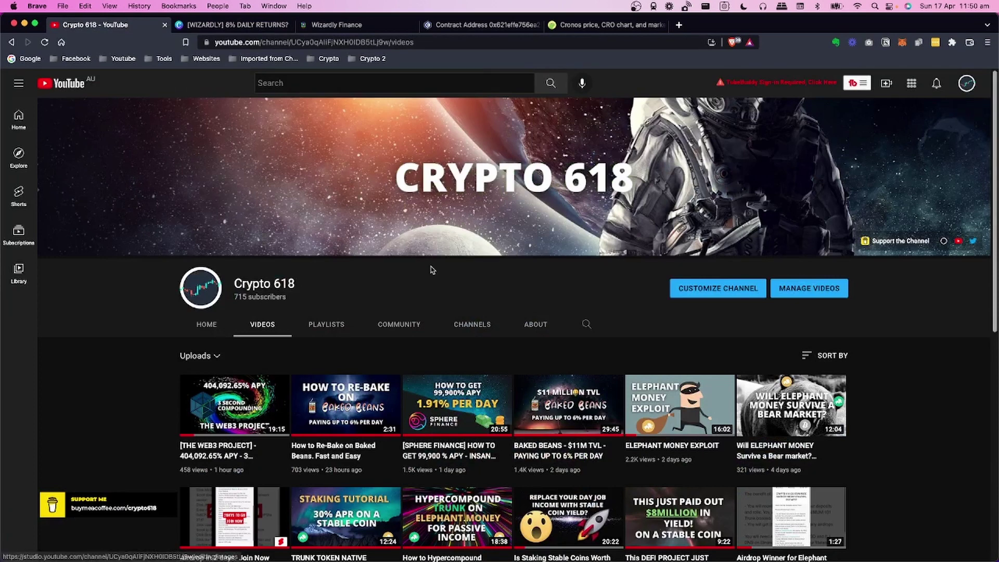
scroll(431, 269, "down", 1)
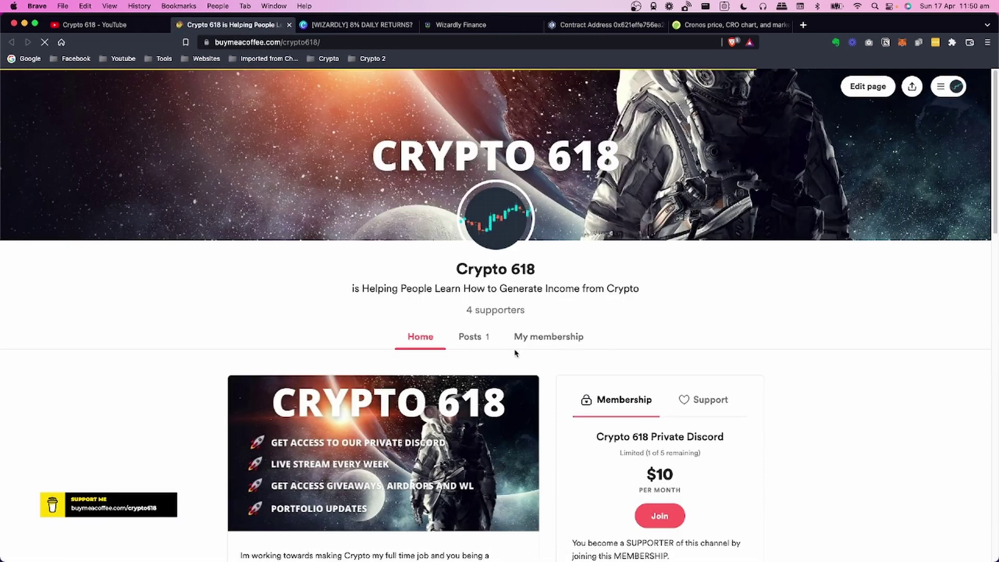
Scroll through the $10-per-month Private Discord membership page, then return to the Crypto 618 YouTube tab.
scroll(557, 373, "down", 3)
scroll(606, 351, "up", 3)
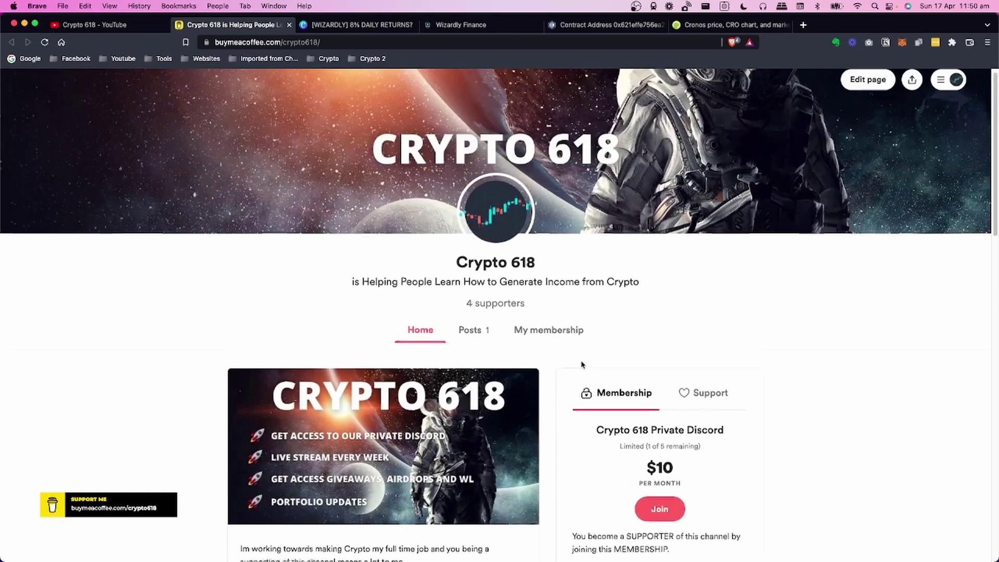
scroll(575, 338, "down", 2)
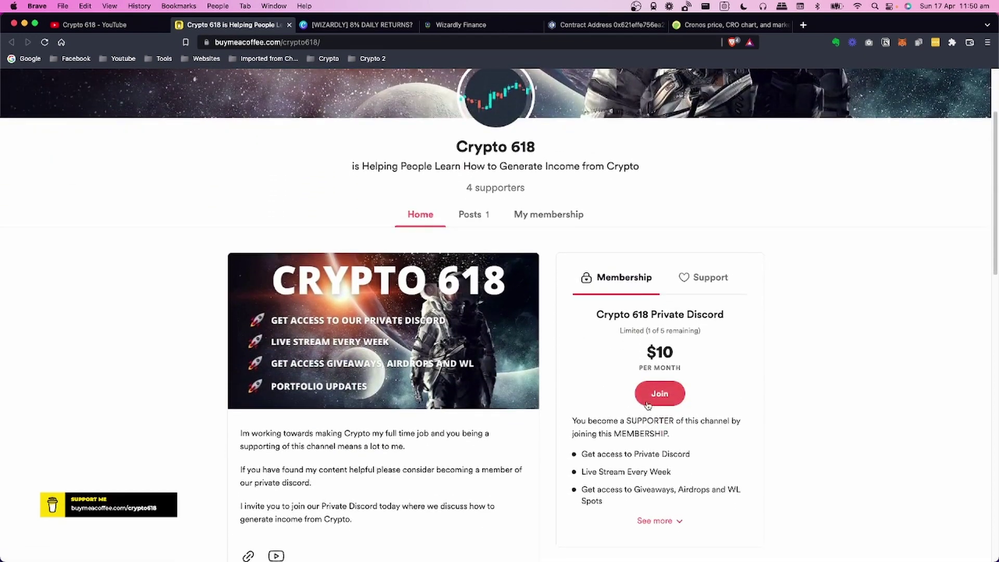
scroll(560, 364, "down", 1)
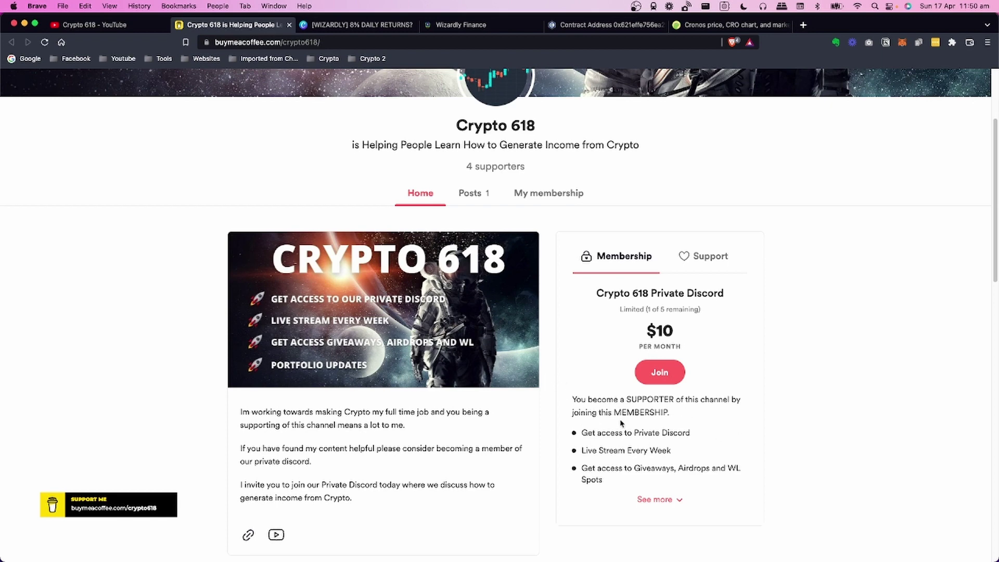
scroll(576, 398, "down", 1)
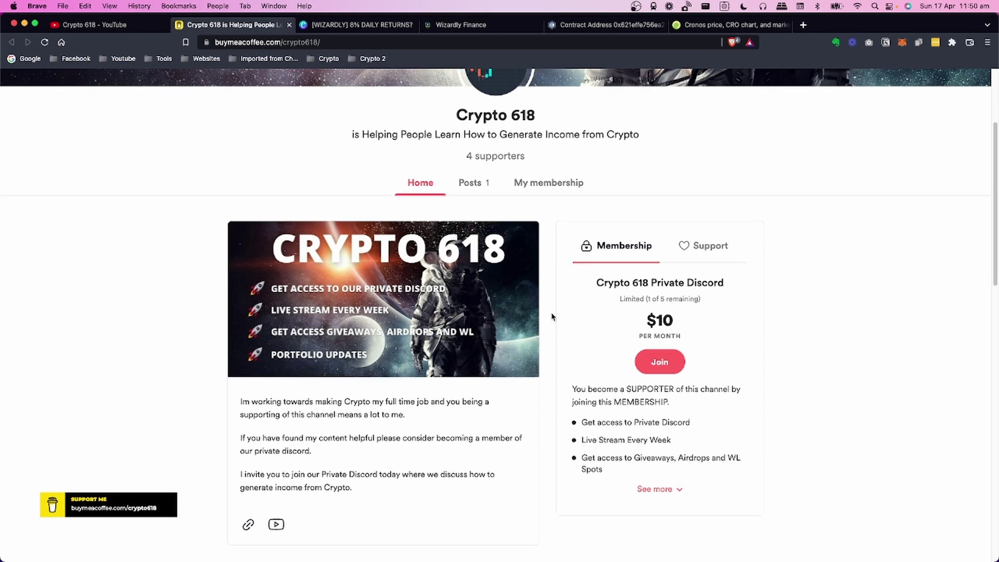
scroll(551, 316, "up", 1)
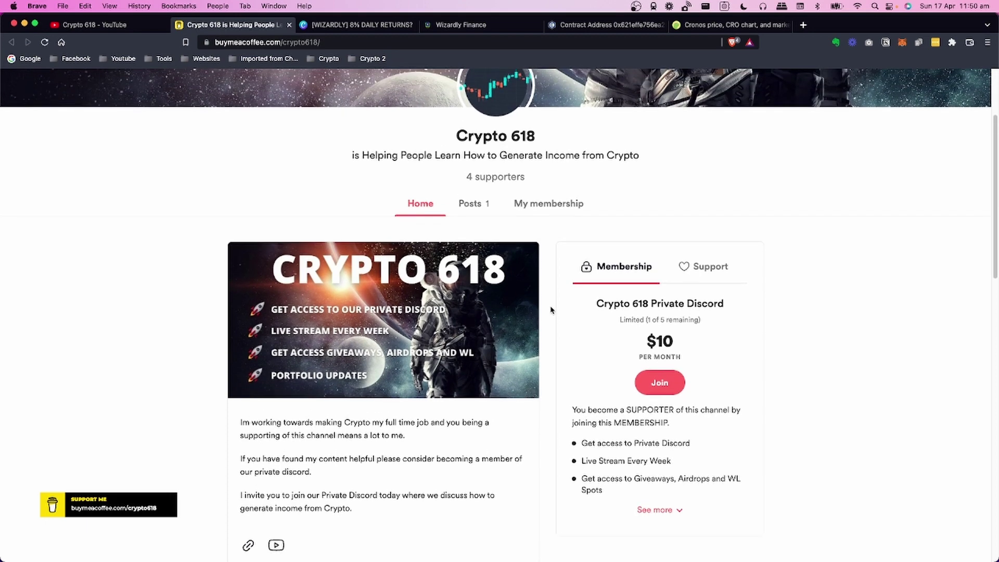
scroll(552, 312, "up", 1)
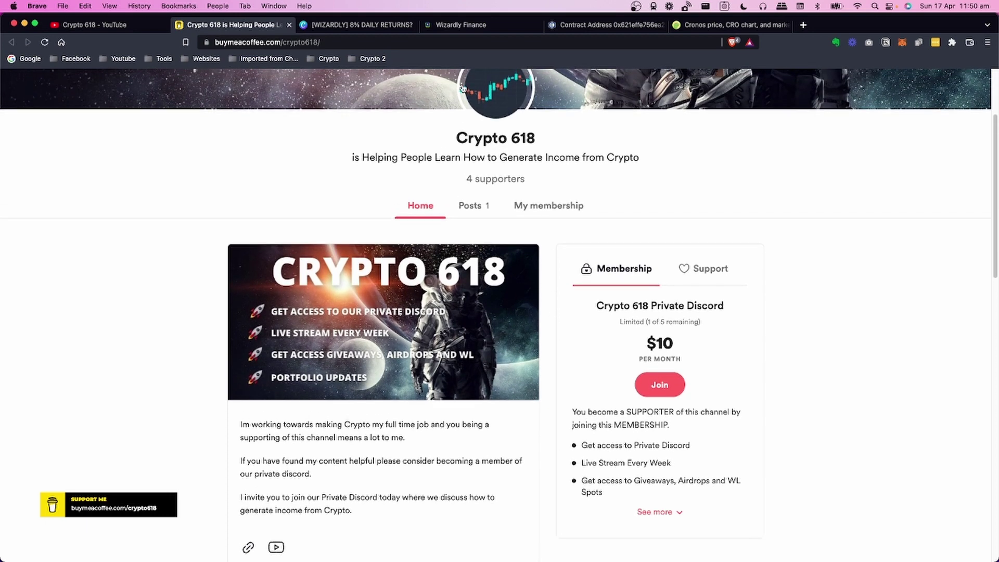
left_click(134, 26)
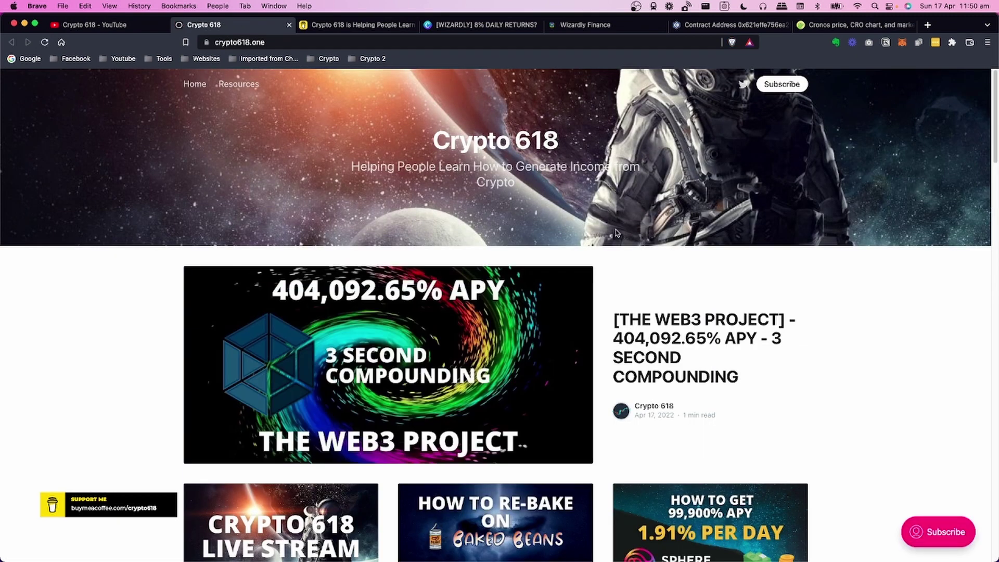
Look over the crypto618.one homepage and its subscription plans, then dismiss the signup portal.
scroll(606, 290, "down", 3)
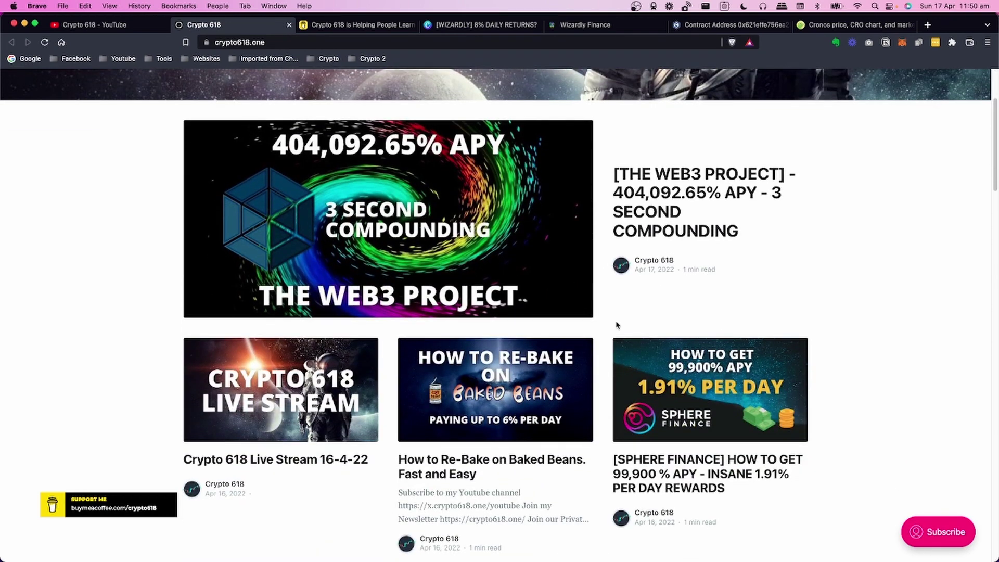
scroll(598, 312, "up", 3)
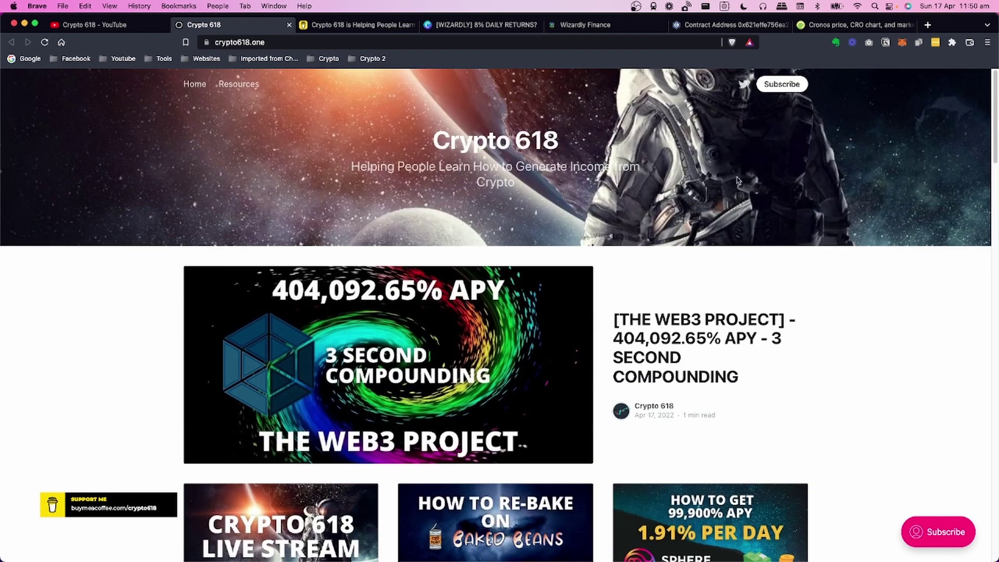
left_click(783, 87)
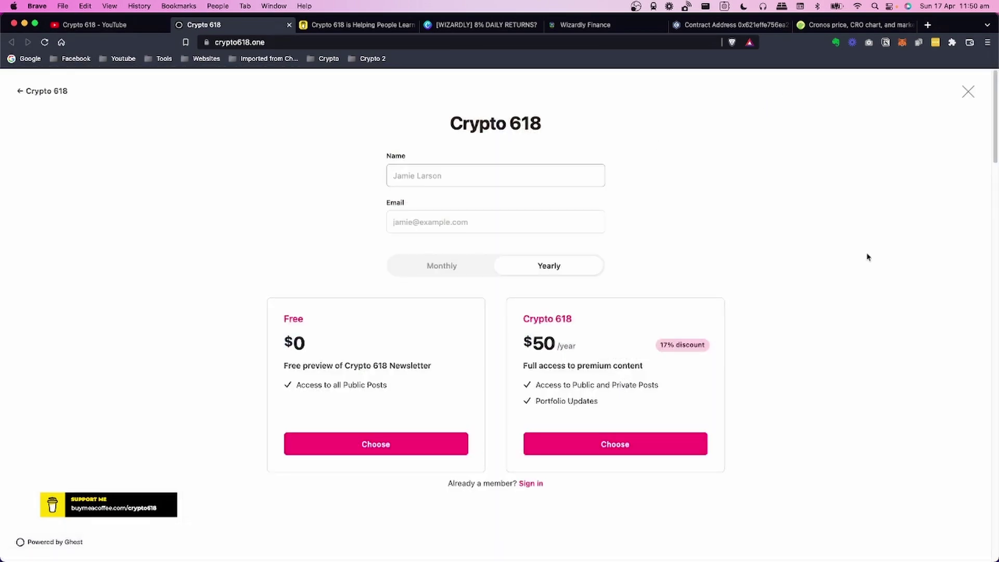
left_click(967, 92)
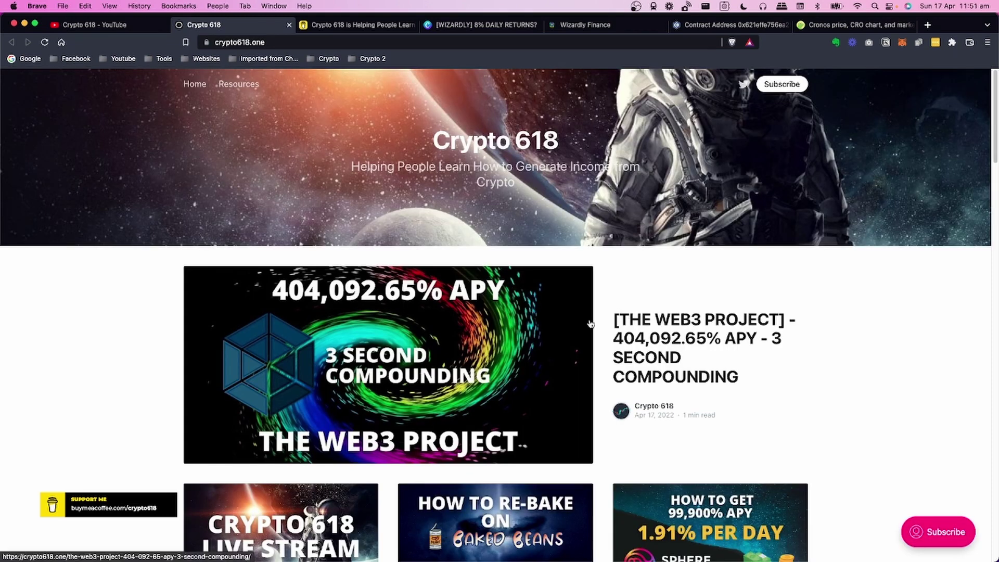
Scroll the blog posts back up to the newest '[THE WEB3 PROJECT] - 404,092.65% APY' post.
scroll(590, 323, "down", 8)
scroll(598, 320, "down", 3)
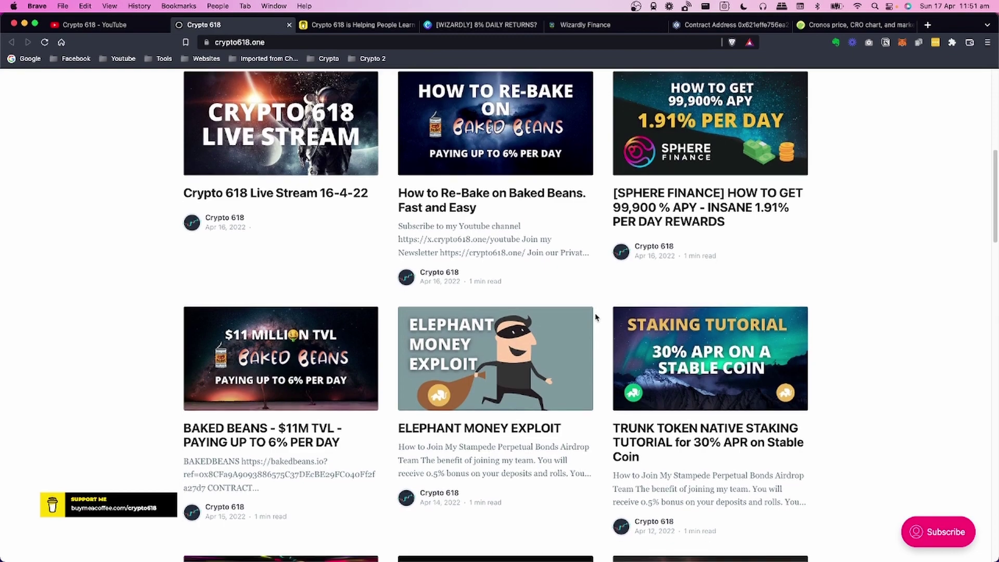
scroll(605, 331, "up", 10)
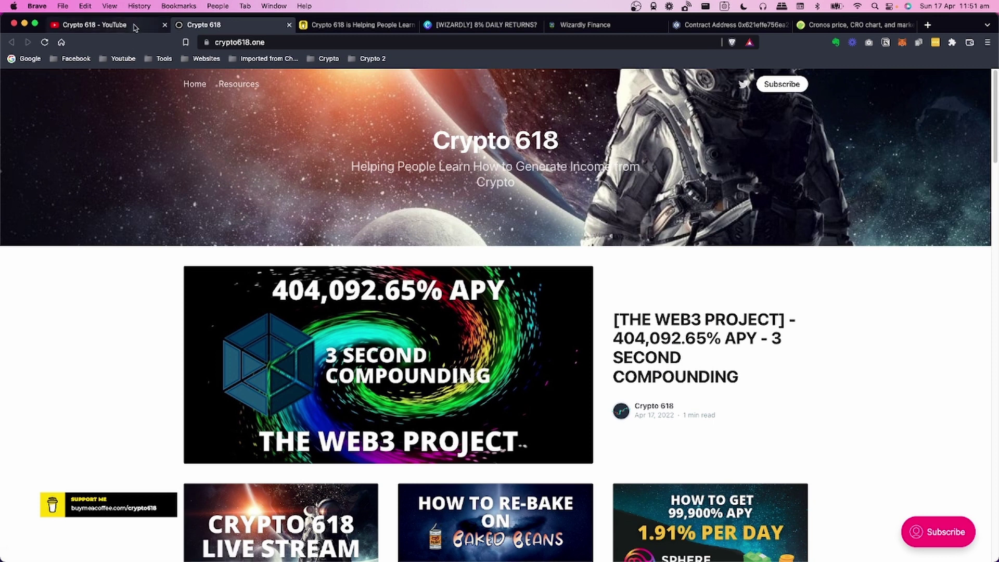
left_click(135, 28)
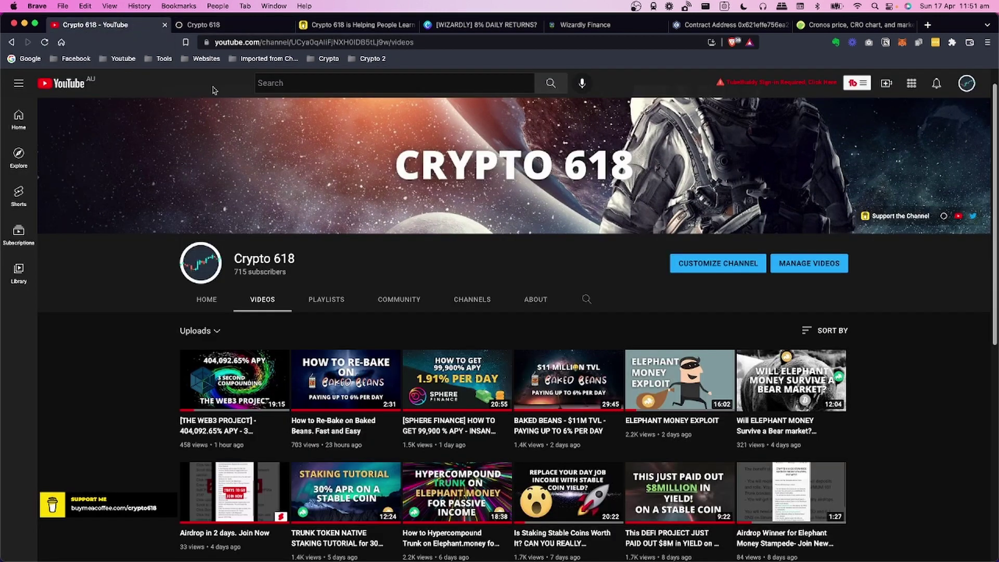